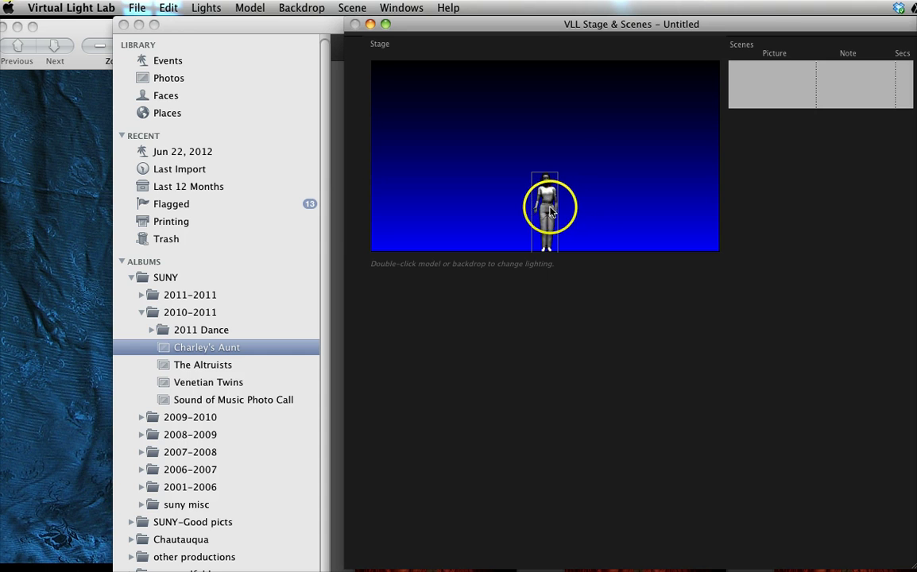
Raise Lucy slightly above the stage's lower edge and add a standing male model up and to her right
{"action": "mouse_move", "coordinate": [551, 210]}
{"action": "left_mouse_down"}
{"action": "mouse_move", "coordinate": [608, 187]}
{"action": "mouse_move", "coordinate": [502, 169]}
{"action": "mouse_move", "coordinate": [548, 215]}
{"action": "left_mouse_up"}
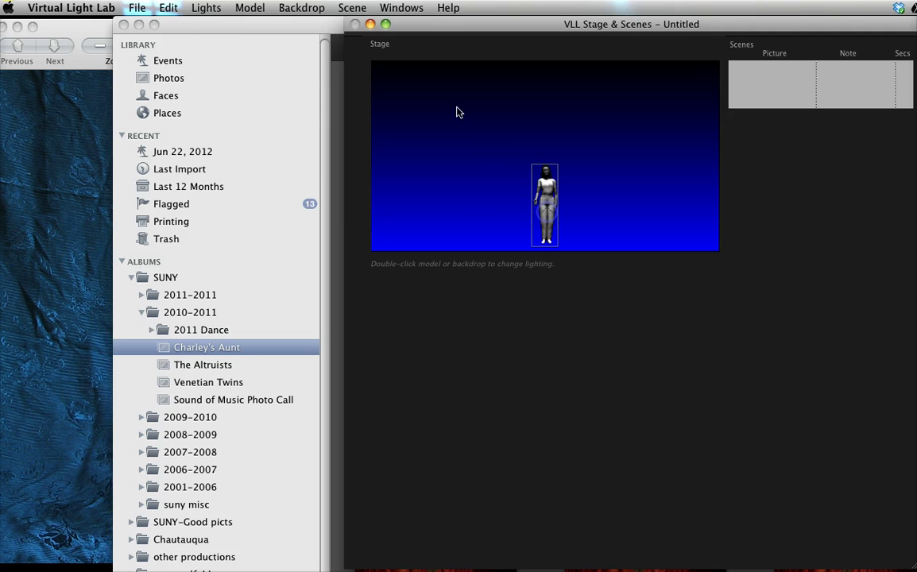
{"action": "left_click", "coordinate": [246, 8]}
{"action": "left_click", "coordinate": [250, 27]}
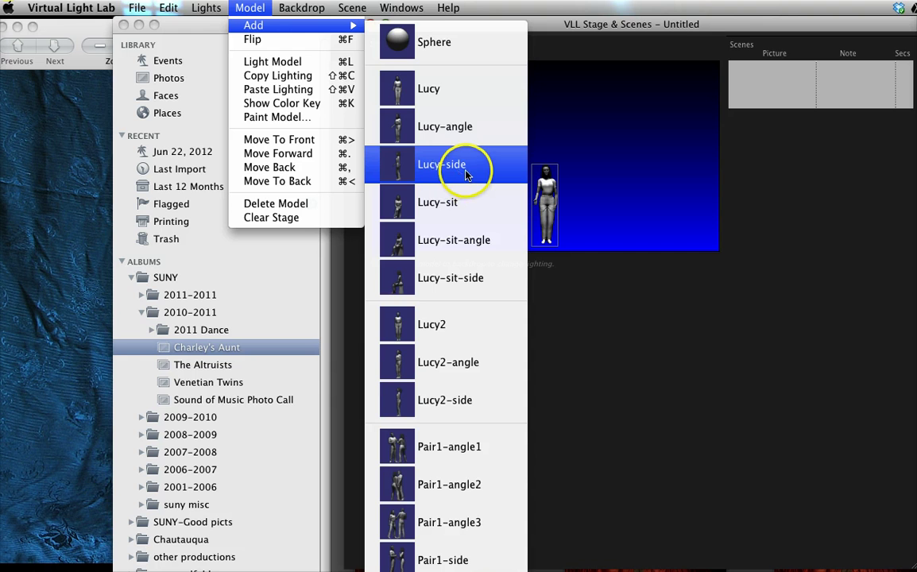
{"action": "mouse_move", "coordinate": [429, 569]}
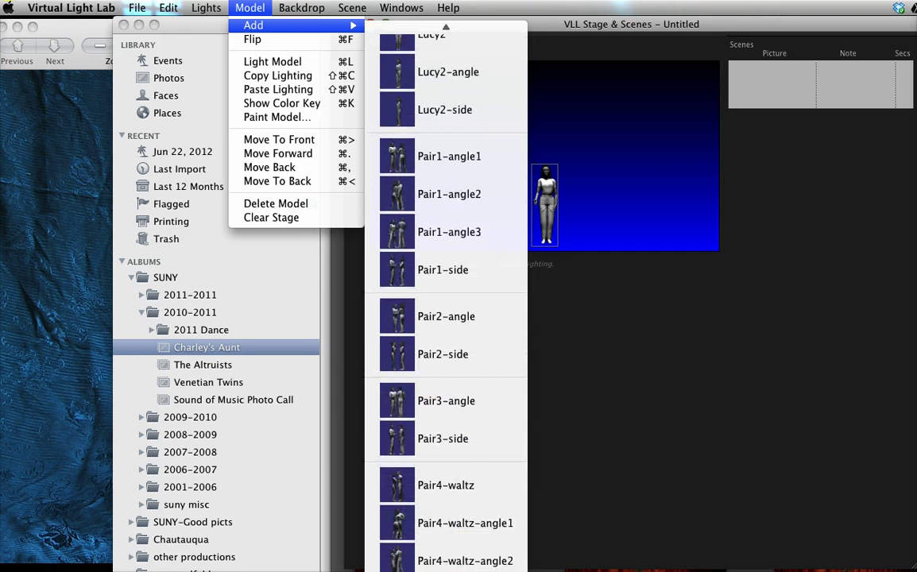
{"action": "left_click", "coordinate": [445, 561]}
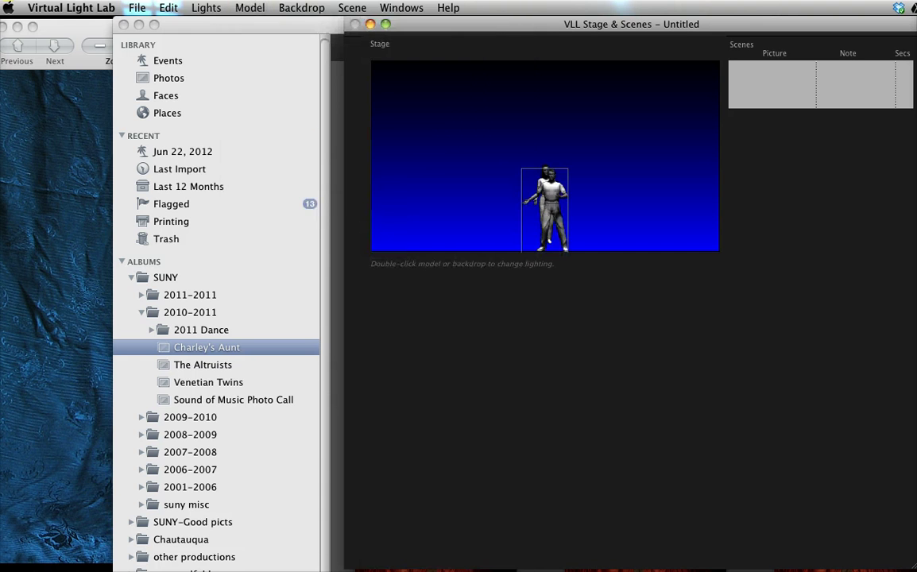
{"action": "left_click_drag", "start_coordinate": [555, 234], "coordinate": [624, 197]}
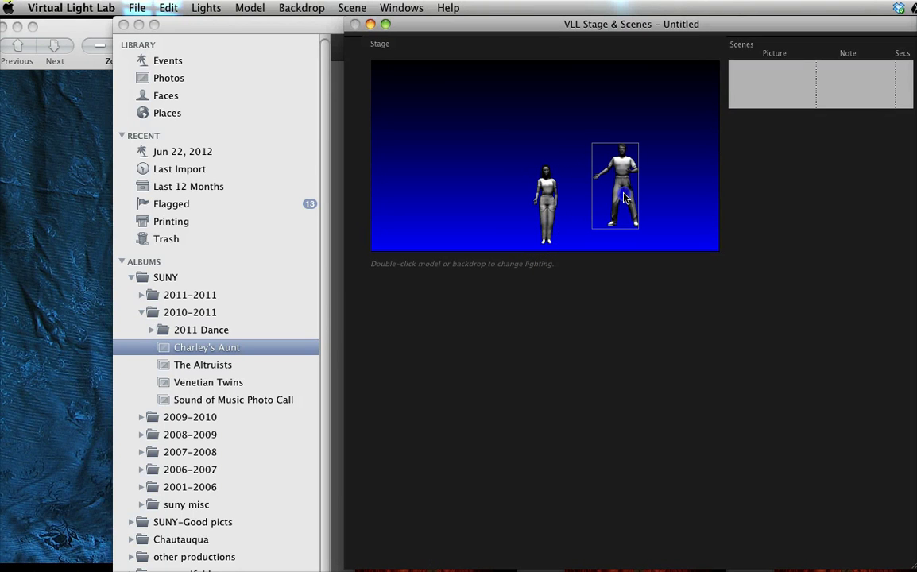
{"action": "left_click", "coordinate": [622, 291]}
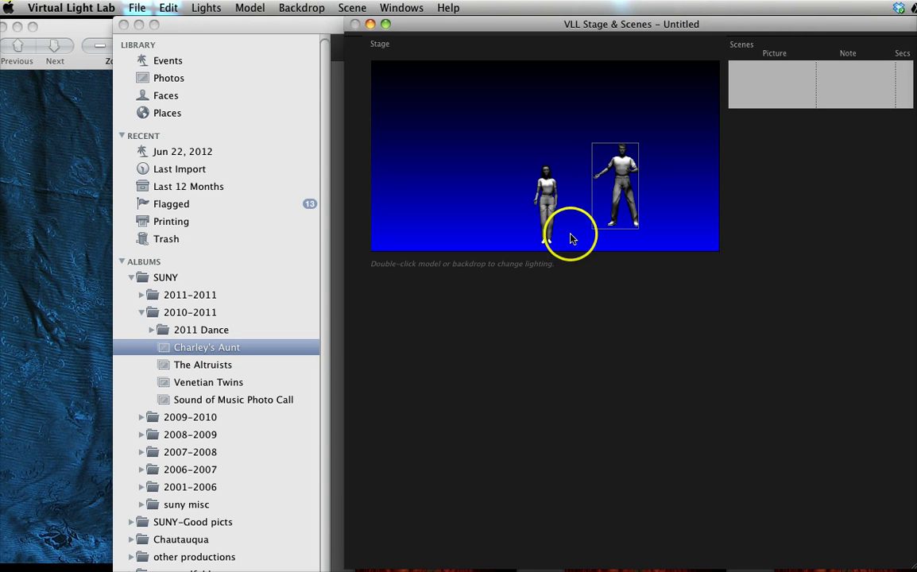
Open the lighting window for Lucy, move it clear of the stage view and enlarge it to show more gel colors
{"action": "left_click", "coordinate": [543, 200]}
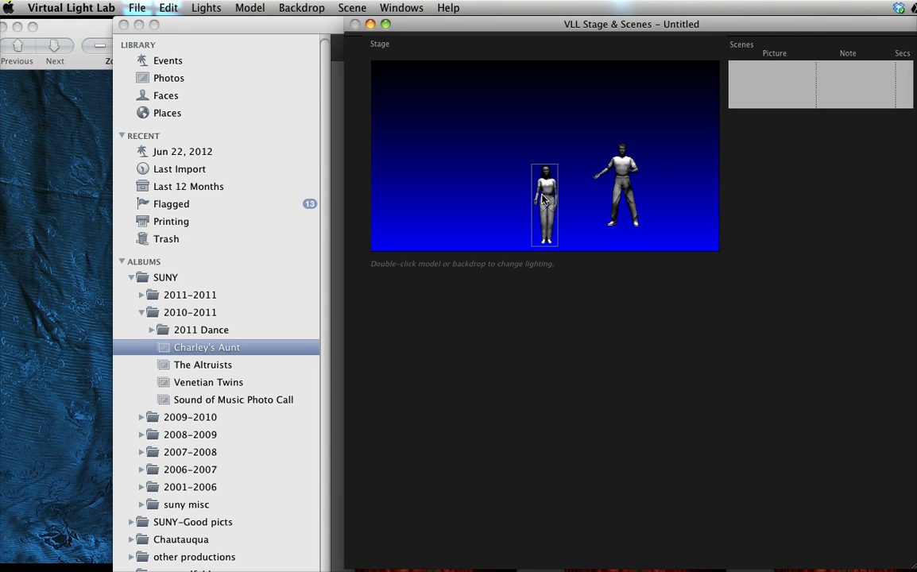
{"action": "left_click", "coordinate": [522, 222]}
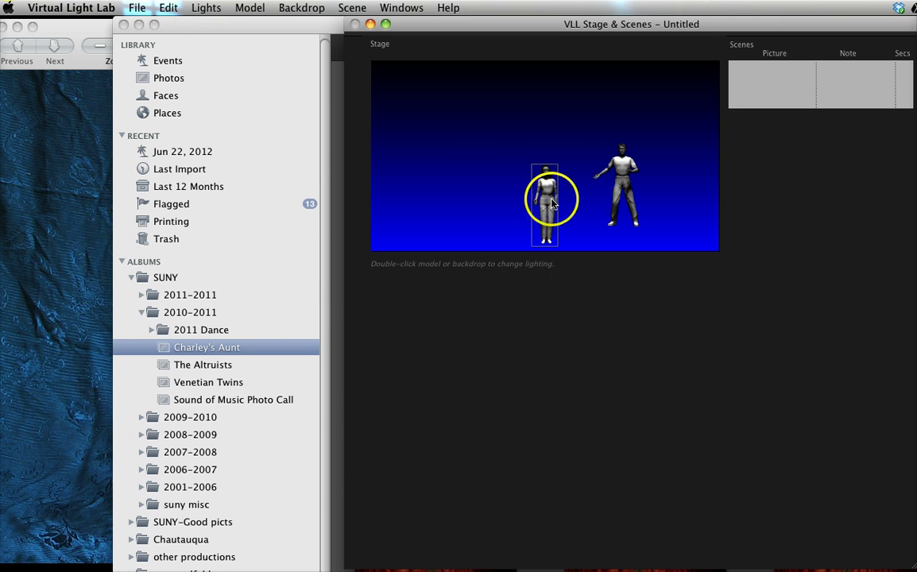
{"action": "double_click", "coordinate": [552, 204]}
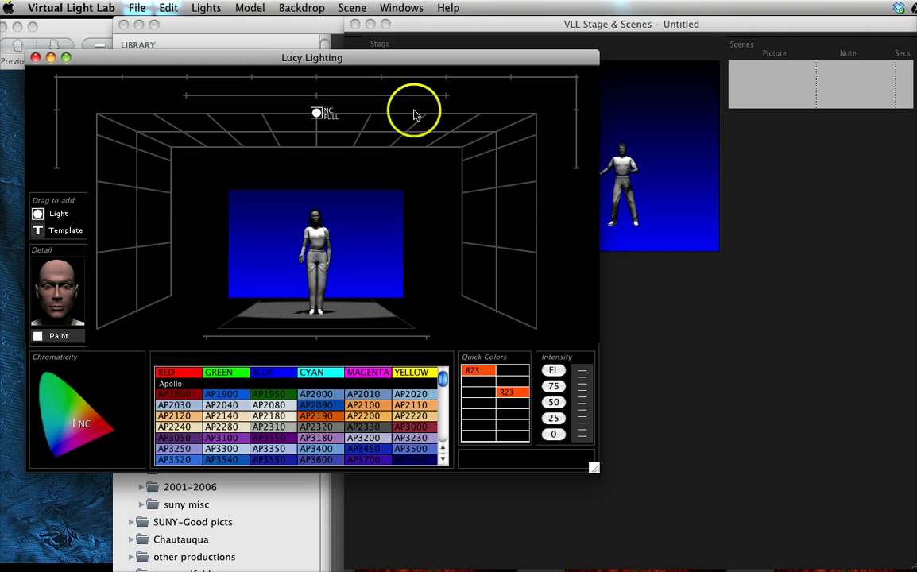
{"action": "left_click_drag", "start_coordinate": [288, 56], "coordinate": [254, 19]}
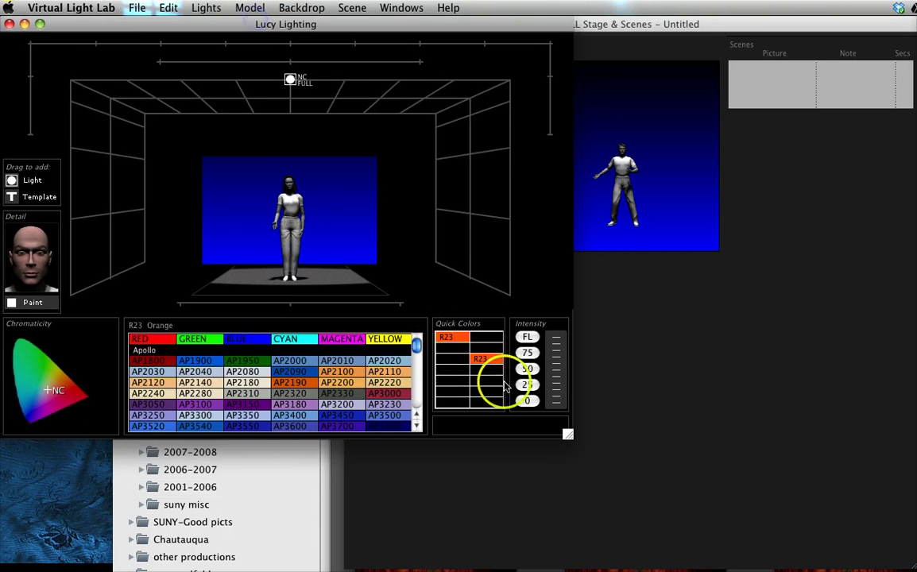
{"action": "left_click_drag", "start_coordinate": [567, 434], "coordinate": [608, 564]}
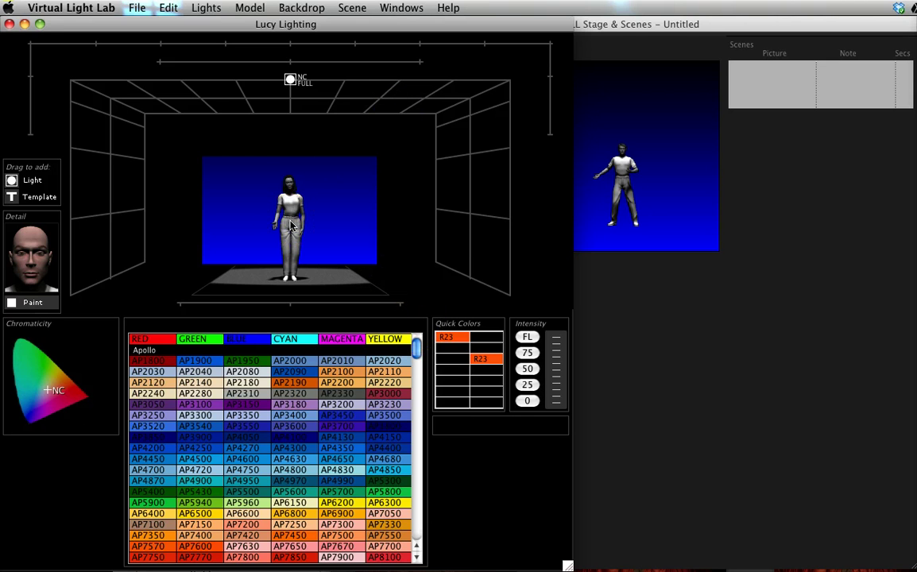
Try Lucy's light at overhead, front-center, side and floor-level positions around the stage
{"action": "left_click_drag", "start_coordinate": [303, 88], "coordinate": [293, 81]}
{"action": "left_click", "coordinate": [291, 100]}
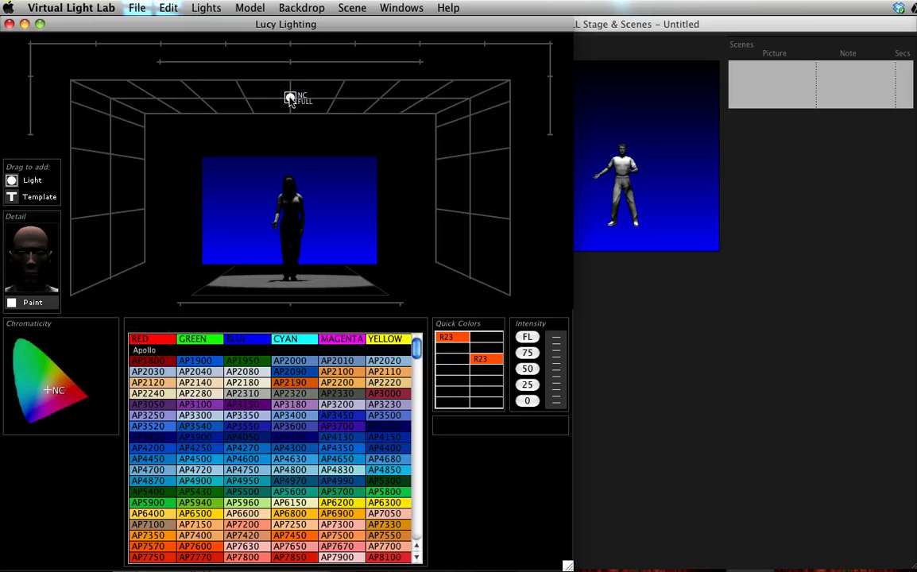
{"action": "left_click_drag", "start_coordinate": [291, 100], "coordinate": [290, 42]}
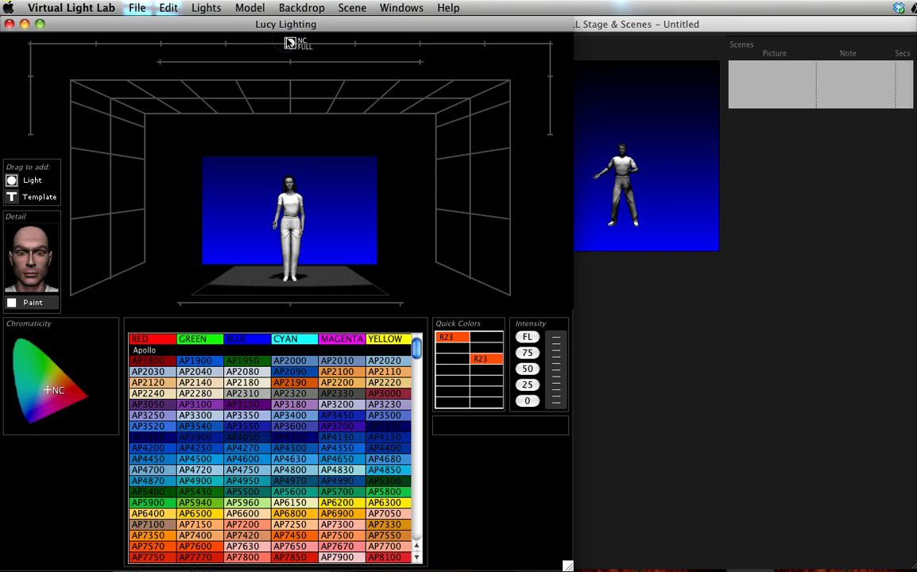
{"action": "left_click", "coordinate": [465, 216]}
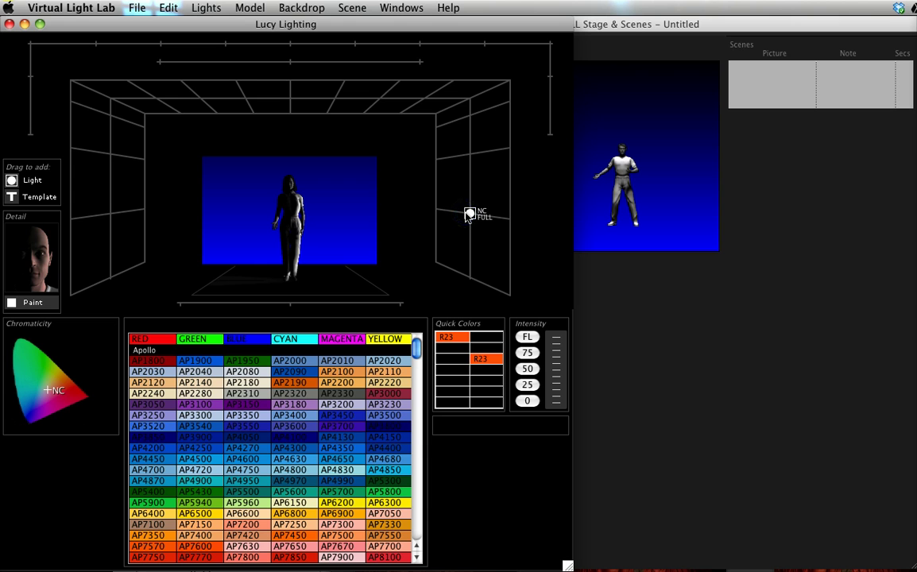
{"action": "left_click", "coordinate": [399, 302]}
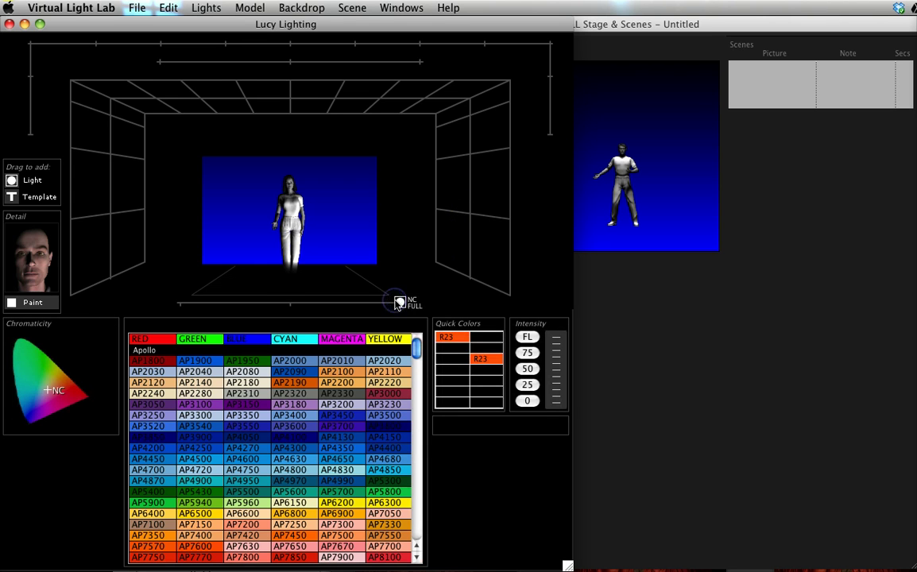
Place the light at the right end of the front pipe, adding others at its left end and at center on the rear overhead pipe
{"action": "left_click", "coordinate": [548, 132]}
{"action": "left_click_drag", "start_coordinate": [547, 130], "coordinate": [543, 41]}
{"action": "left_click_drag", "start_coordinate": [549, 135], "coordinate": [548, 46]}
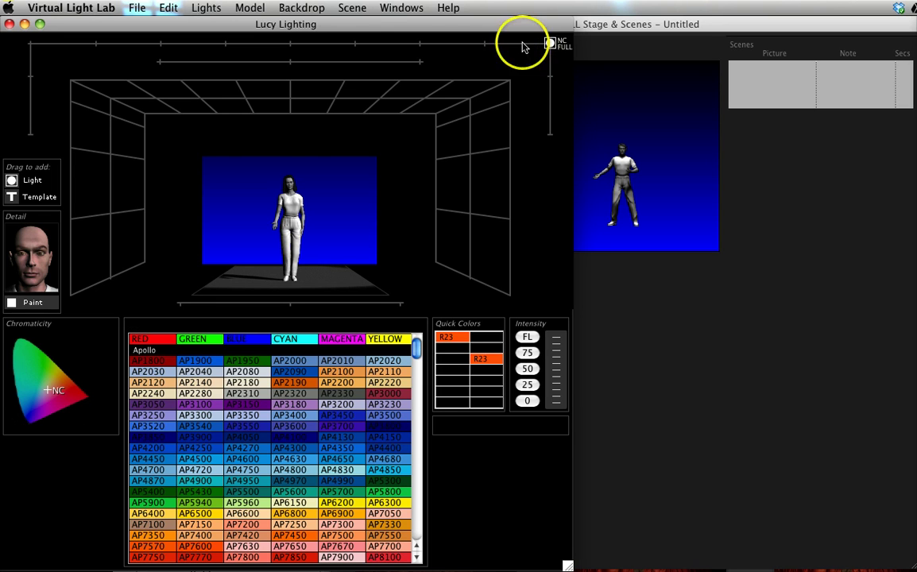
{"action": "mouse_move", "coordinate": [12, 181]}
{"action": "left_mouse_down"}
{"action": "mouse_move", "coordinate": [49, 135]}
{"action": "mouse_move", "coordinate": [42, 42]}
{"action": "mouse_move", "coordinate": [30, 44]}
{"action": "left_mouse_up"}
{"action": "mouse_move", "coordinate": [16, 178]}
{"action": "left_mouse_down"}
{"action": "mouse_move", "coordinate": [245, 141]}
{"action": "mouse_move", "coordinate": [290, 114]}
{"action": "left_mouse_up"}
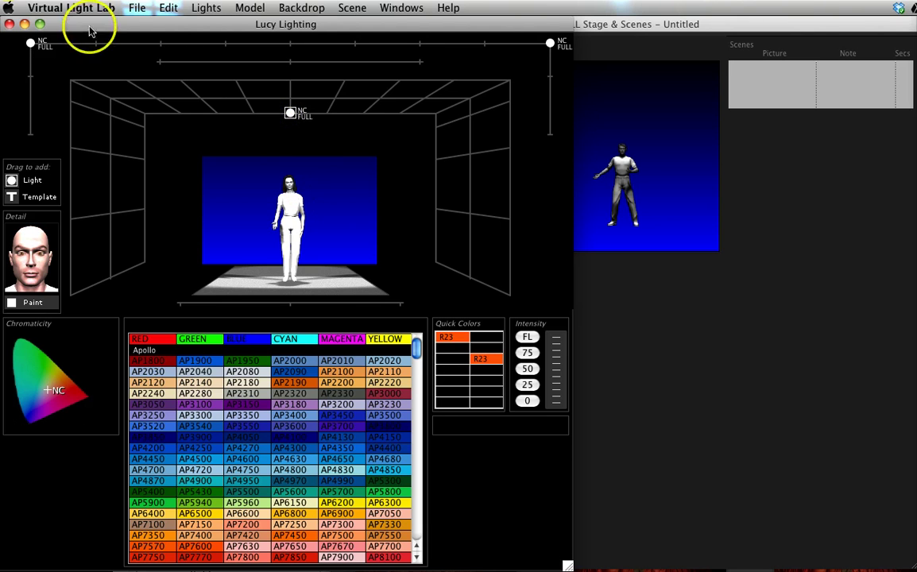
Try reduced intensities on the left front light, ending at 30%
{"action": "left_click", "coordinate": [30, 43]}
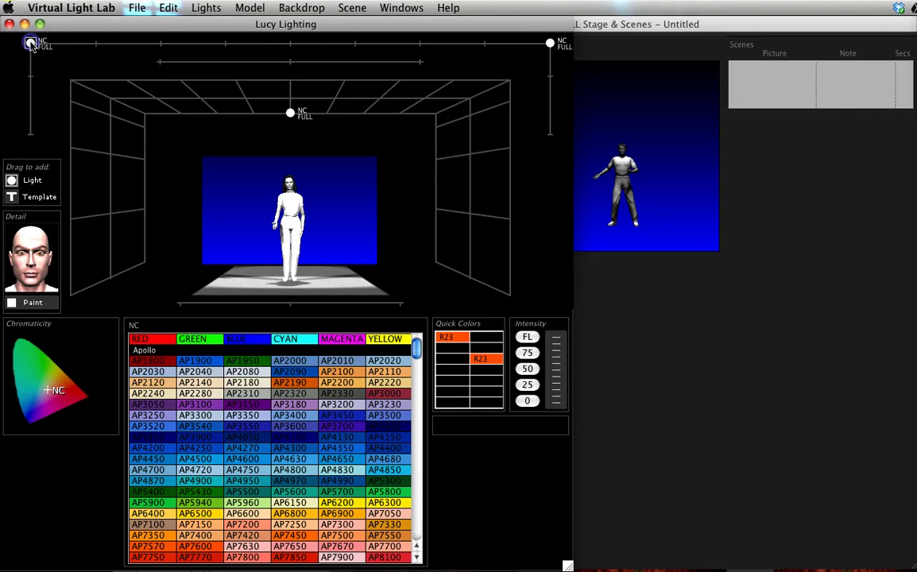
{"action": "left_click", "coordinate": [528, 355]}
{"action": "left_click", "coordinate": [527, 385]}
{"action": "mouse_move", "coordinate": [559, 383]}
{"action": "left_mouse_down"}
{"action": "mouse_move", "coordinate": [557, 348]}
{"action": "mouse_move", "coordinate": [555, 385]}
{"action": "left_mouse_up"}
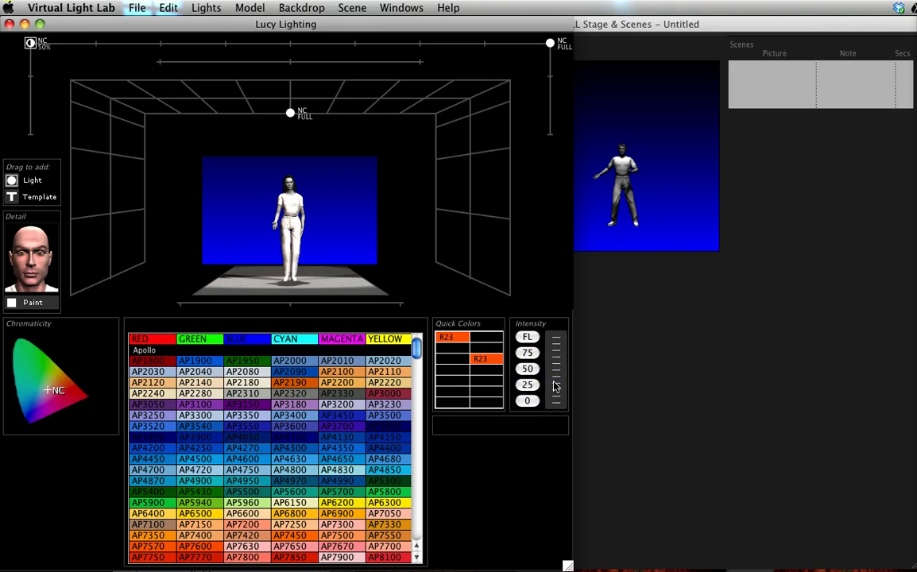
{"action": "left_click", "coordinate": [555, 387]}
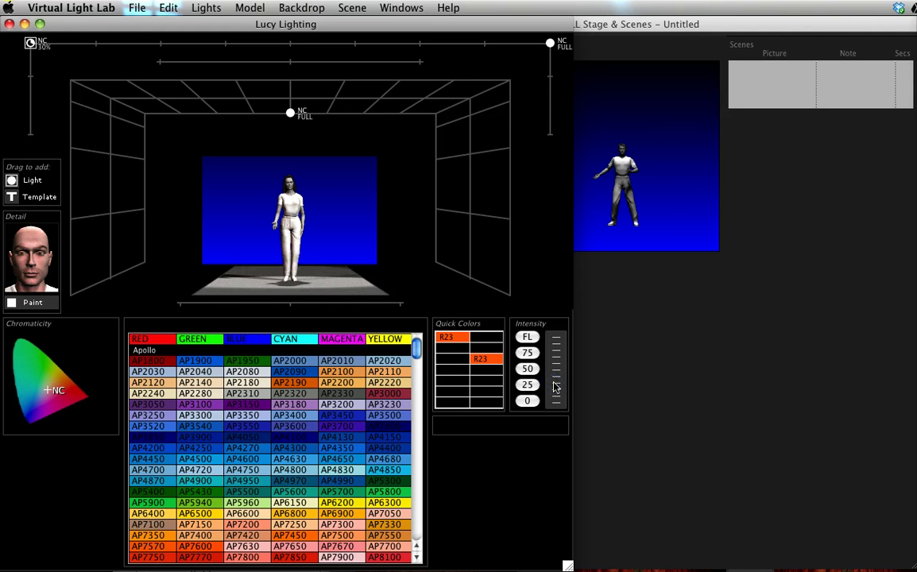
Try the left front light at 75%, 10%, 50% and full intensity, finishing at 50%
{"action": "left_click", "coordinate": [528, 355]}
{"action": "key", "text": "1"}
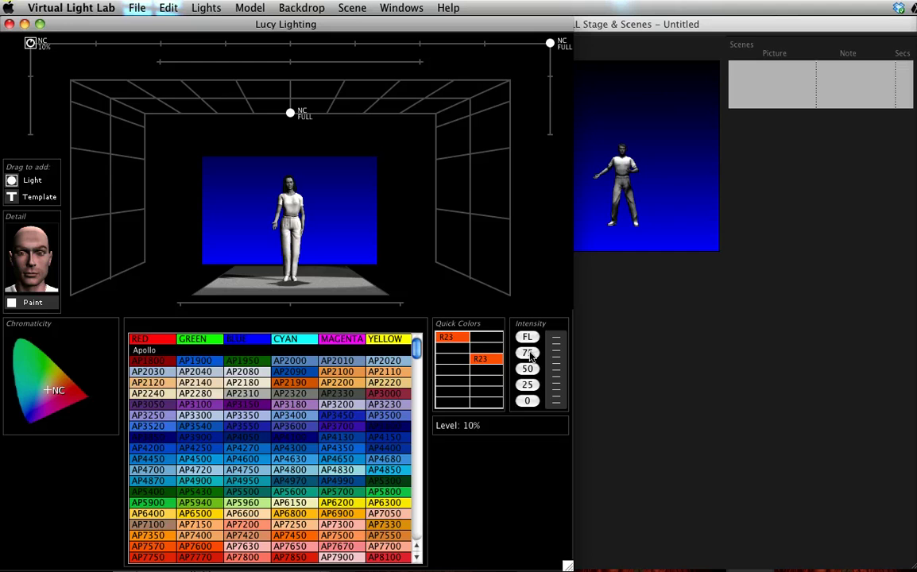
{"action": "key", "text": "5"}
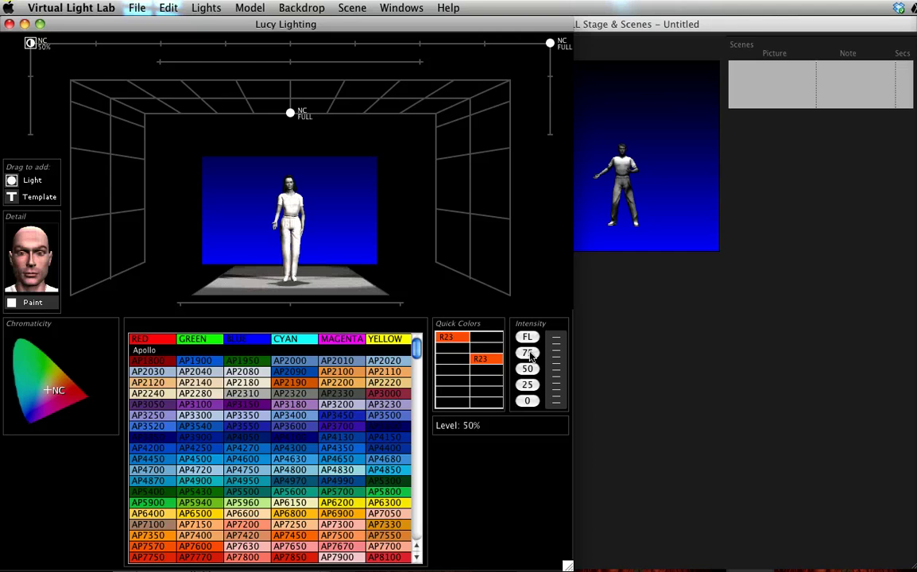
{"action": "key", "text": "f"}
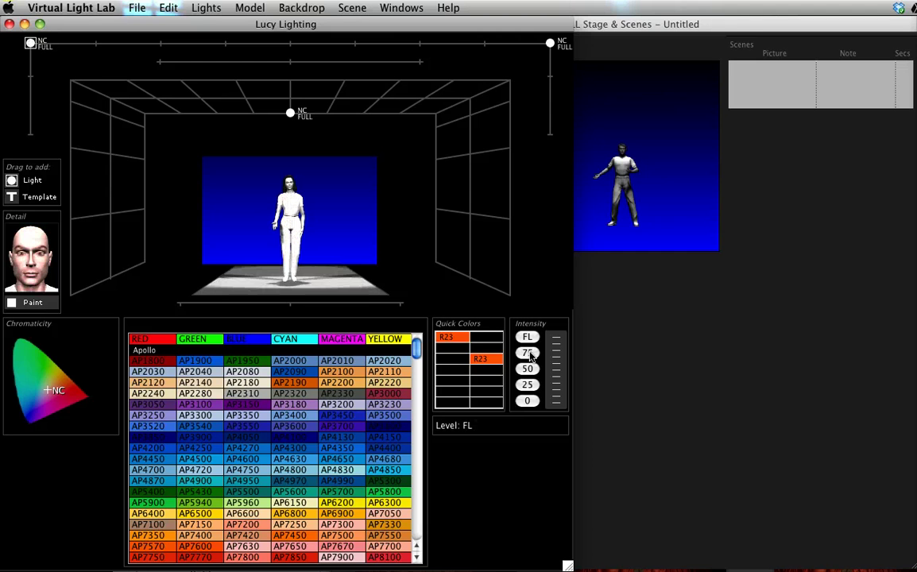
{"action": "key", "text": "5"}
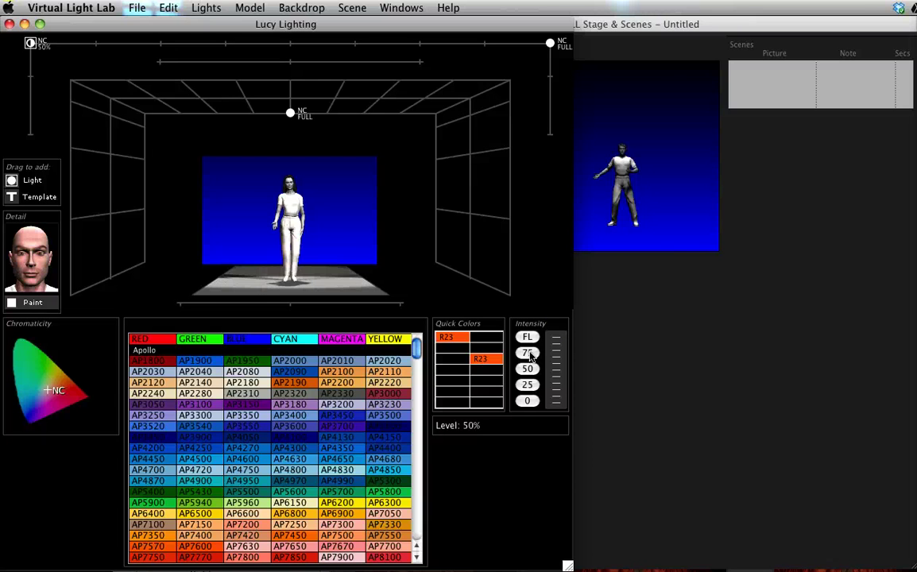
Set the right front light's intensity to 70%
{"action": "left_click", "coordinate": [552, 42]}
{"action": "key", "text": "7"}
{"action": "left_click", "coordinate": [291, 112]}
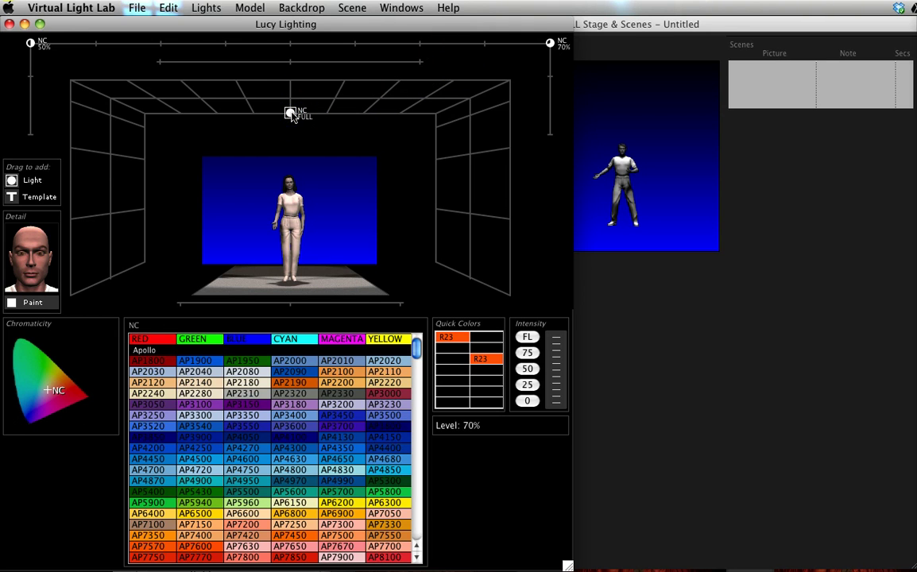
Select both front lights together and set their intensity to 60%
{"action": "left_click", "coordinate": [550, 44]}
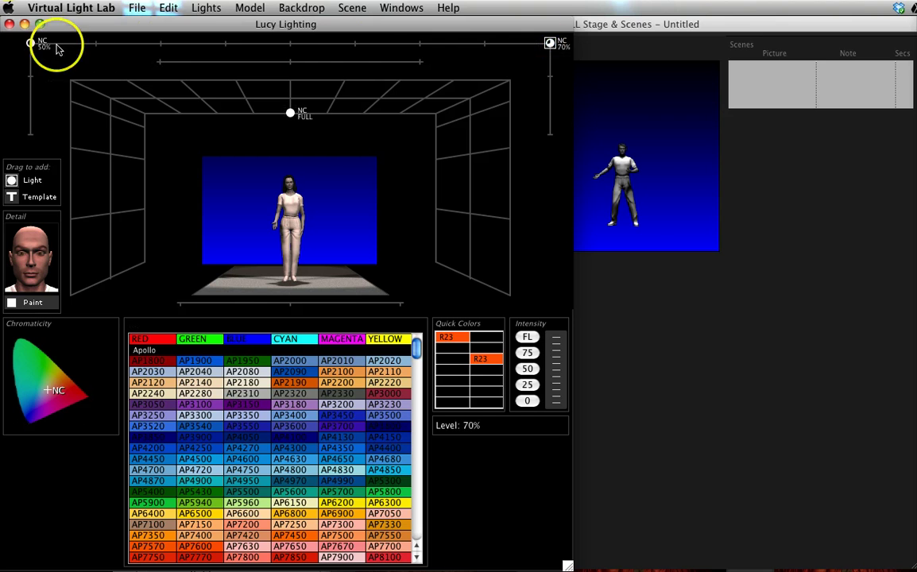
{"action": "left_click", "coordinate": [30, 43]}
{"action": "key", "text": "6"}
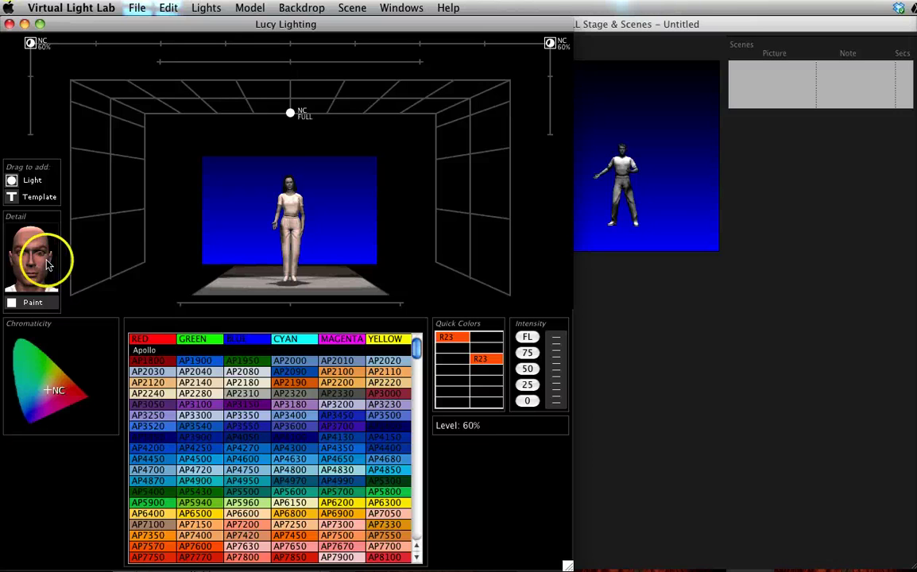
Try painting the Lucy model orange, and return its paint color to white
{"action": "left_click", "coordinate": [31, 304]}
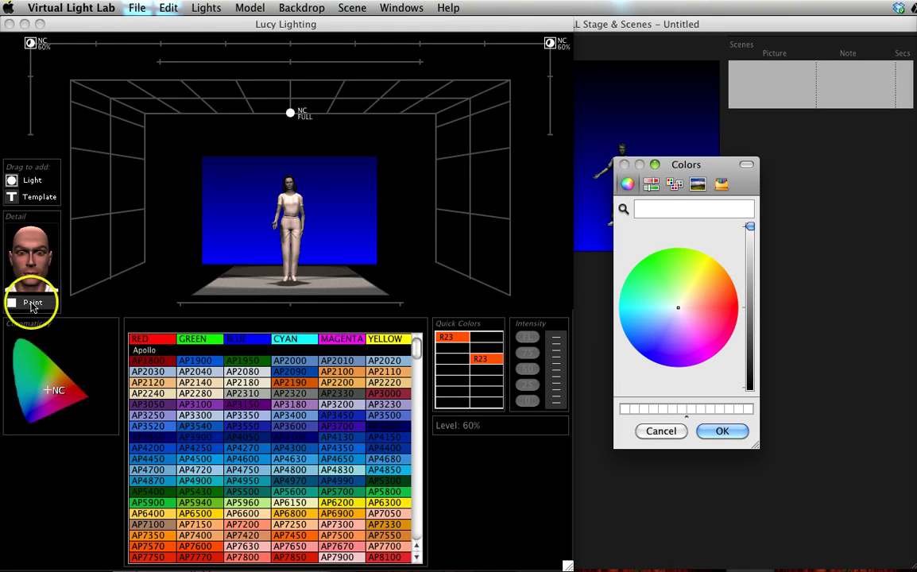
{"action": "left_click", "coordinate": [727, 287]}
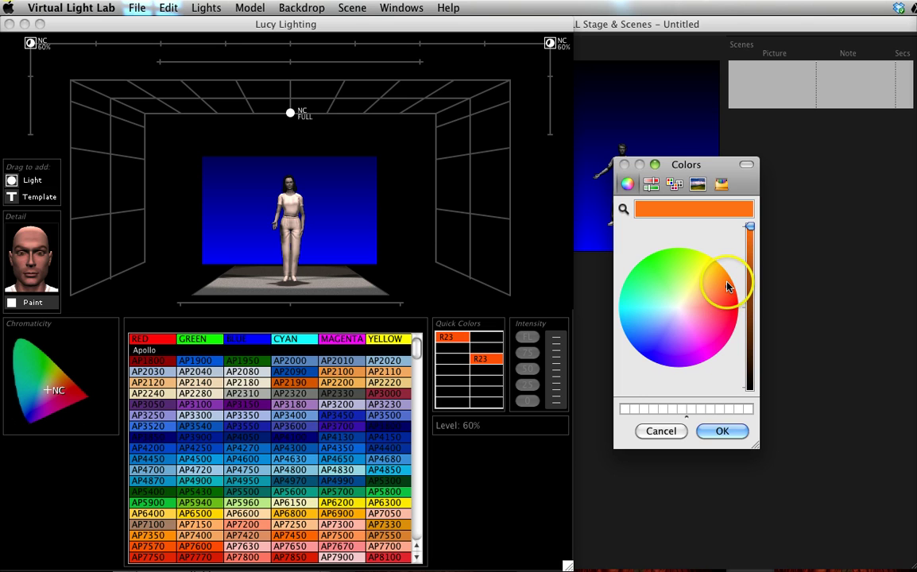
{"action": "left_click", "coordinate": [736, 428]}
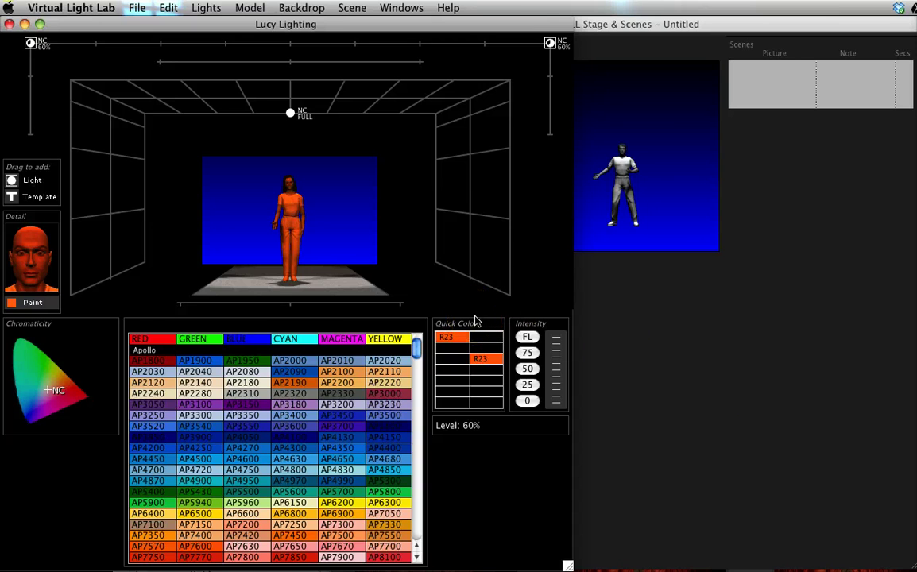
{"action": "left_click", "coordinate": [30, 309]}
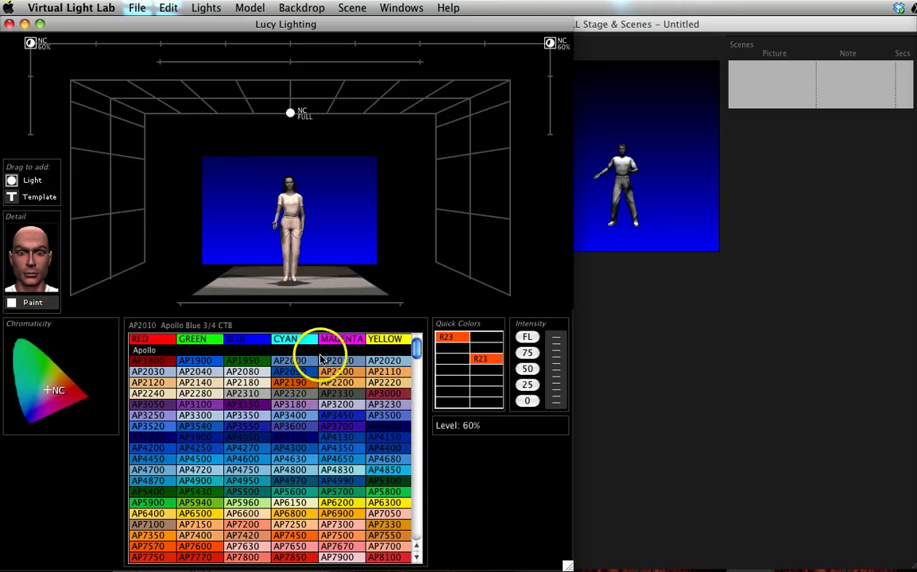
Browse the gel swatches and try GAM colors G310, G343 and G330 on both front lights
{"action": "scroll", "coordinate": [307, 374], "scroll_direction": "down", "scroll_amount": 10}
{"action": "scroll", "coordinate": [315, 384], "scroll_direction": "down", "scroll_amount": 15}
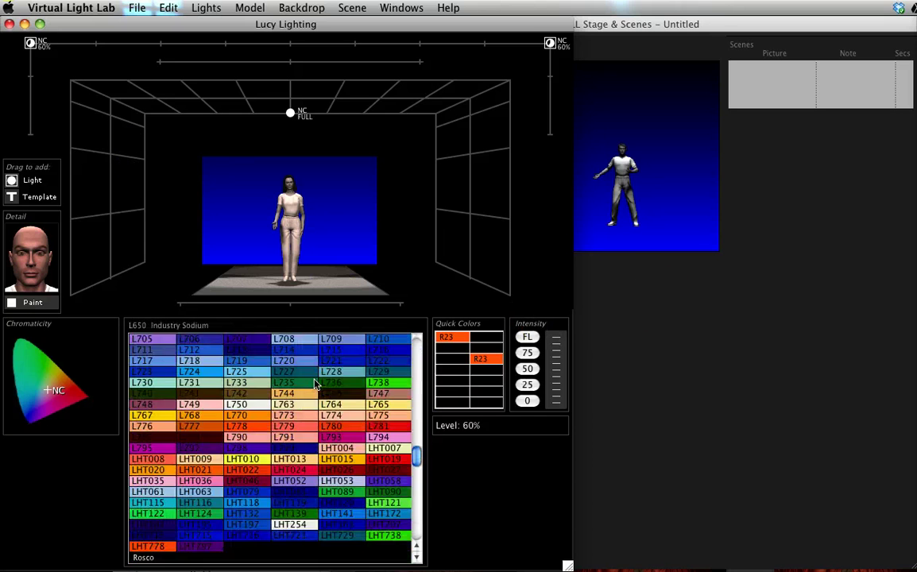
{"action": "scroll", "coordinate": [314, 384], "scroll_direction": "down", "scroll_amount": 10}
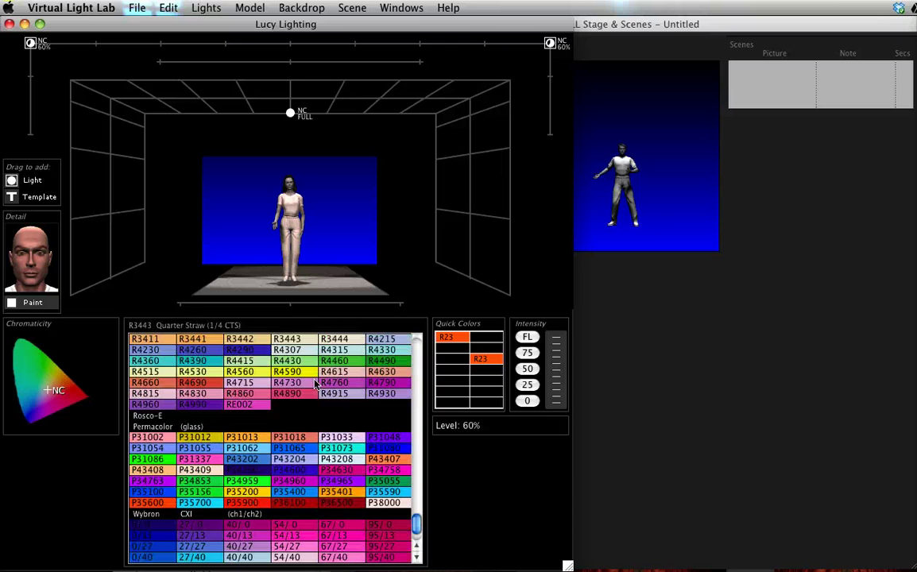
{"action": "scroll", "coordinate": [315, 383], "scroll_direction": "up", "scroll_amount": 15}
{"action": "scroll", "coordinate": [314, 384], "scroll_direction": "up", "scroll_amount": 10}
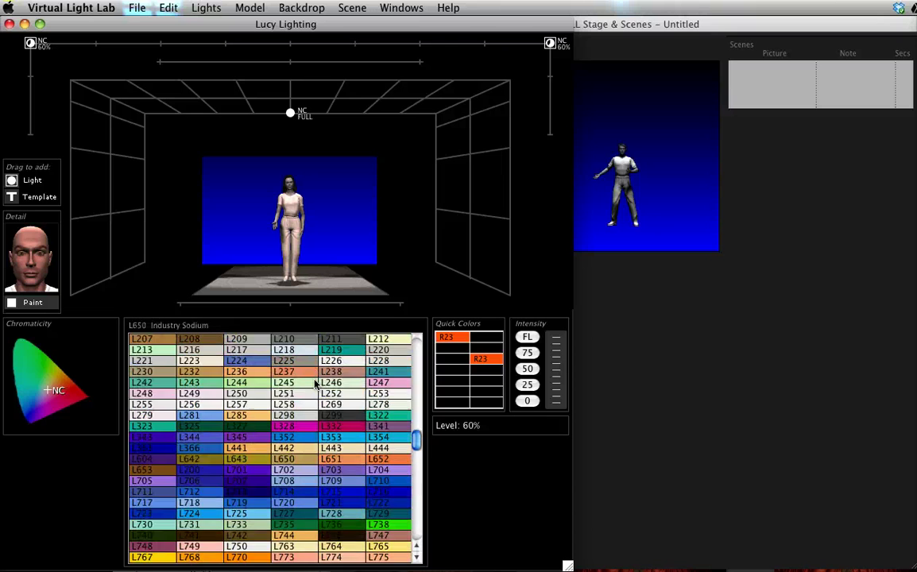
{"action": "scroll", "coordinate": [315, 384], "scroll_direction": "up", "scroll_amount": 12}
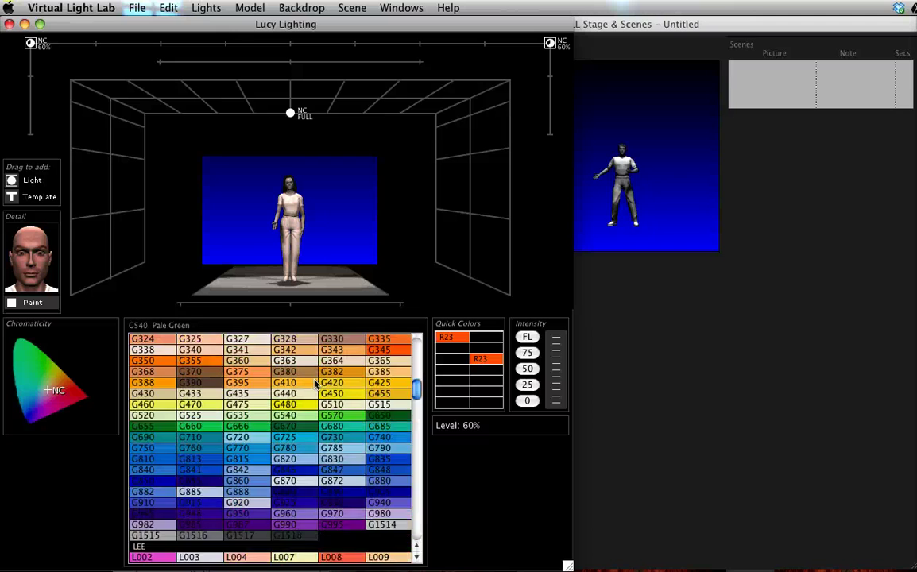
{"action": "scroll", "coordinate": [315, 384], "scroll_direction": "up", "scroll_amount": 1}
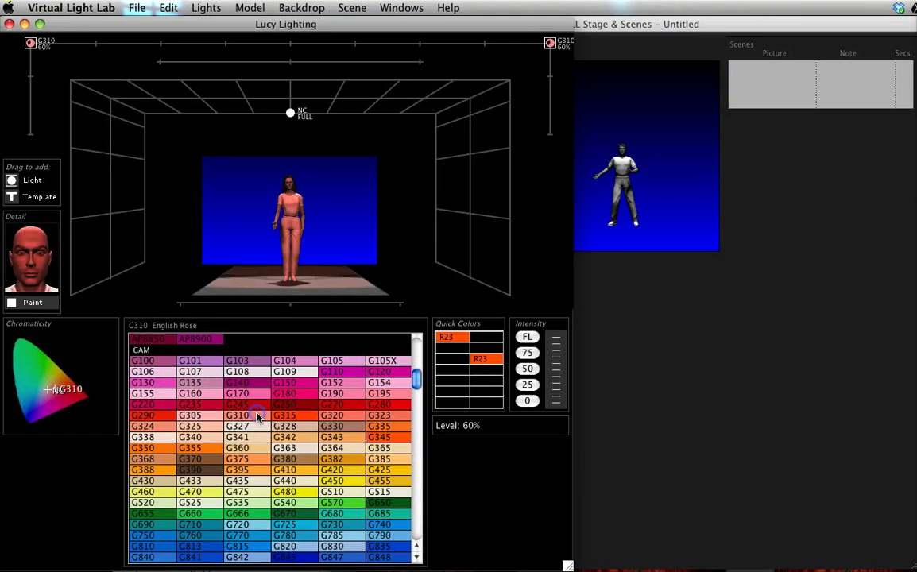
{"action": "left_click", "coordinate": [332, 437]}
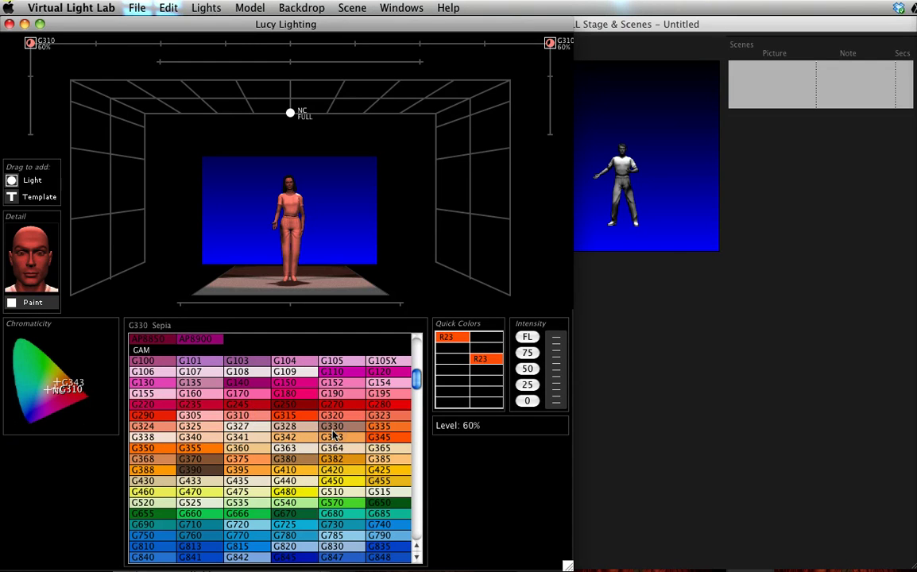
{"action": "left_click", "coordinate": [332, 431]}
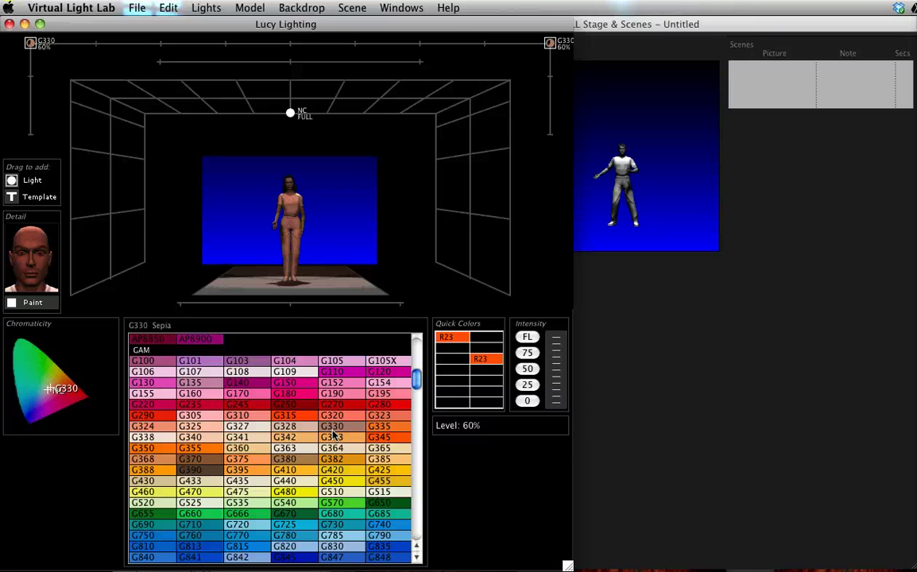
Try other GAM swatches, including G375, on both front lights and finish with G420
{"action": "left_click", "coordinate": [304, 429]}
{"action": "left_click", "coordinate": [282, 443]}
{"action": "left_click", "coordinate": [257, 458]}
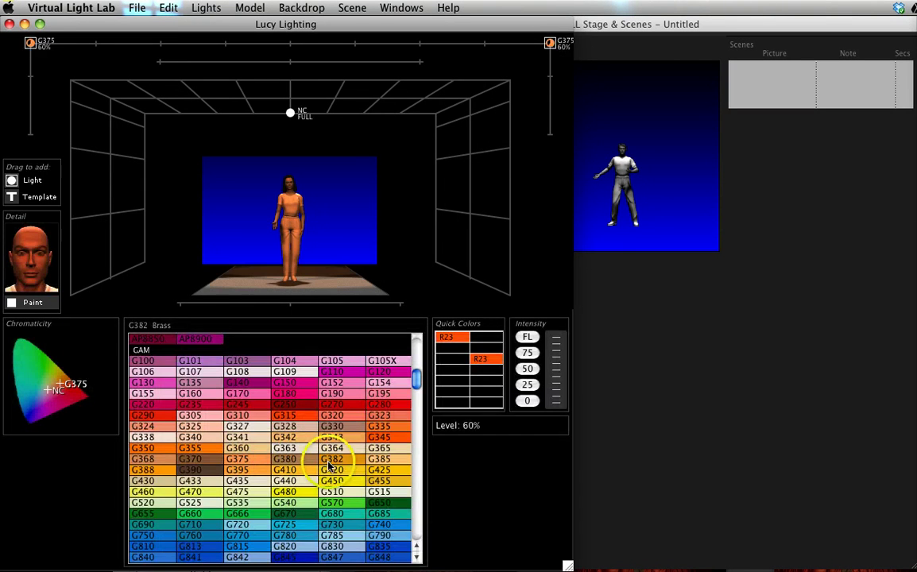
{"action": "left_click", "coordinate": [330, 470]}
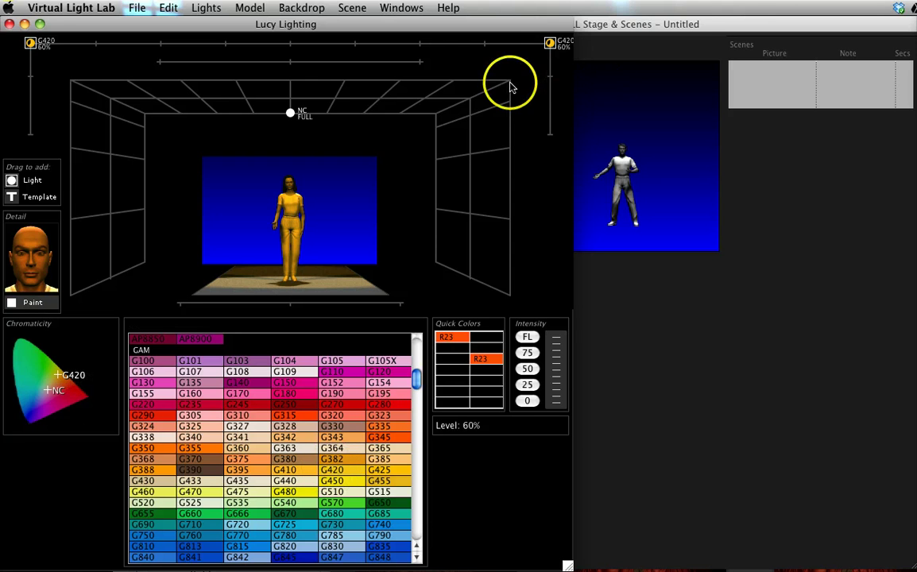
Select only the right front light and color it G570
{"action": "left_click", "coordinate": [510, 75]}
{"action": "left_click", "coordinate": [549, 44]}
{"action": "left_click", "coordinate": [341, 503]}
Select the overhead center light and color it G750 Nile Blue
{"action": "left_click_drag", "start_coordinate": [342, 504], "coordinate": [294, 117]}
{"action": "left_click", "coordinate": [290, 112]}
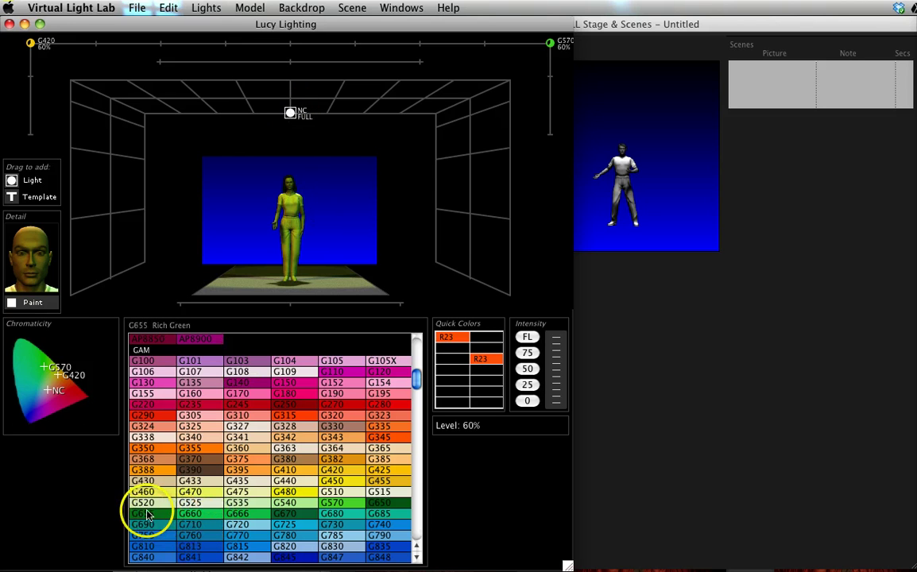
{"action": "left_click", "coordinate": [151, 539]}
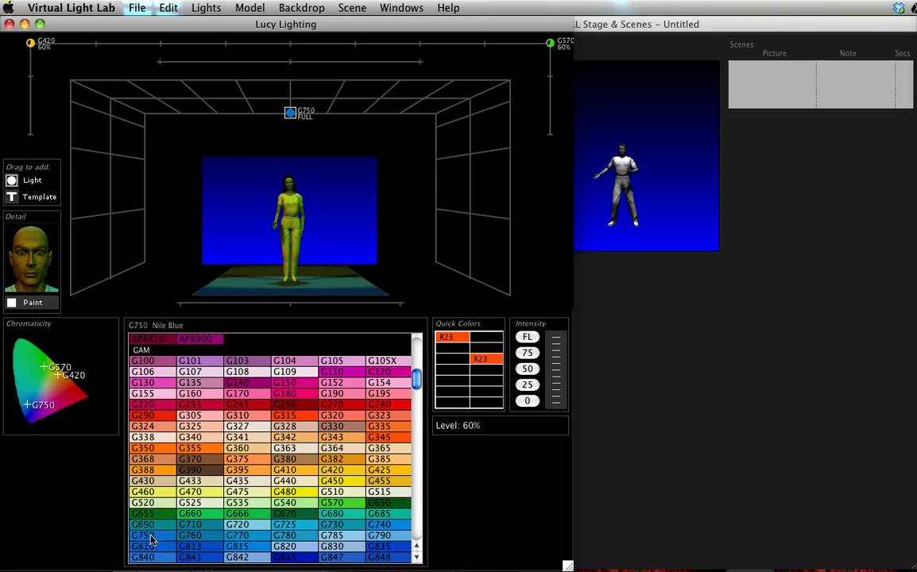
Store G330 and AP8900 in the quick colors, directly below R23 in the first column
{"action": "left_click", "coordinate": [165, 539]}
{"action": "left_click_drag", "start_coordinate": [169, 541], "coordinate": [453, 355]}
{"action": "left_click", "coordinate": [453, 351]}
{"action": "left_click_drag", "start_coordinate": [328, 426], "coordinate": [452, 348]}
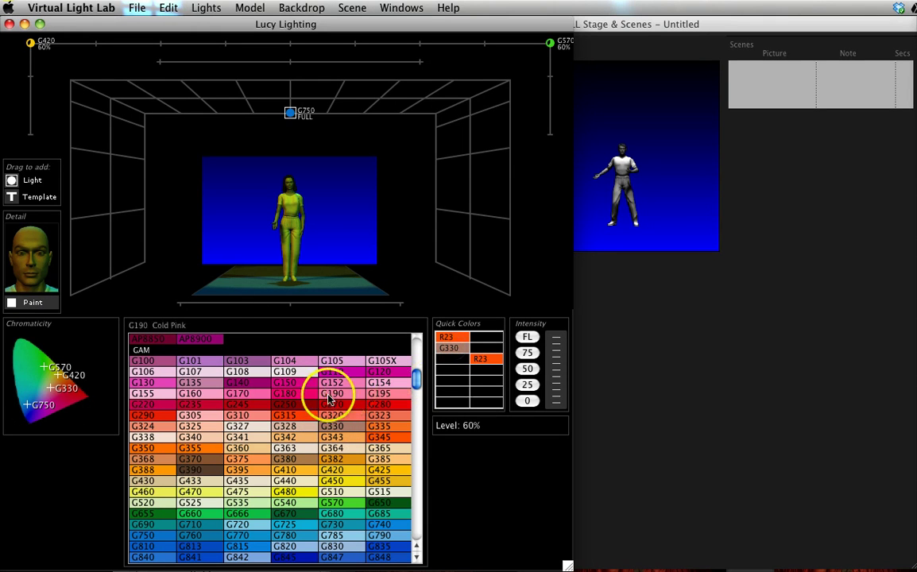
{"action": "left_click", "coordinate": [213, 339]}
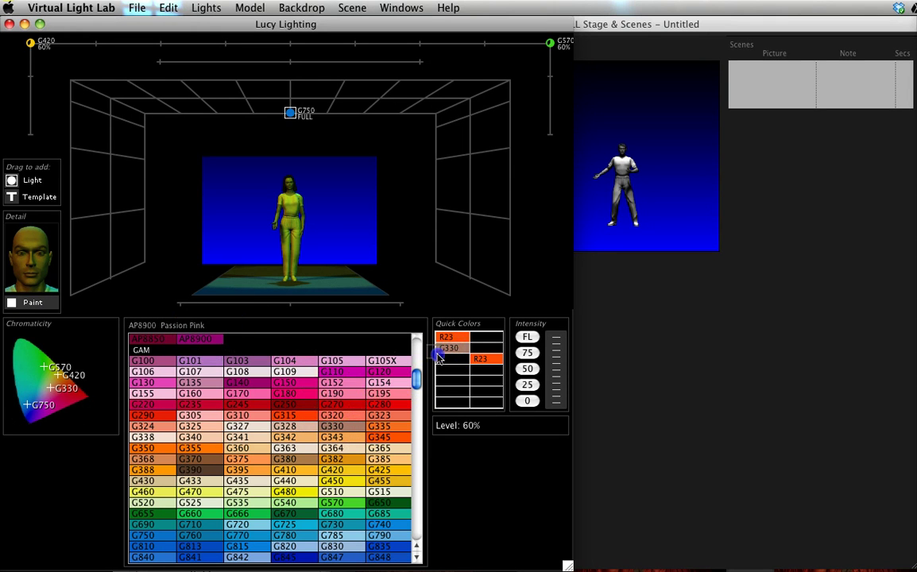
{"action": "left_click_drag", "start_coordinate": [447, 361], "coordinate": [449, 362]}
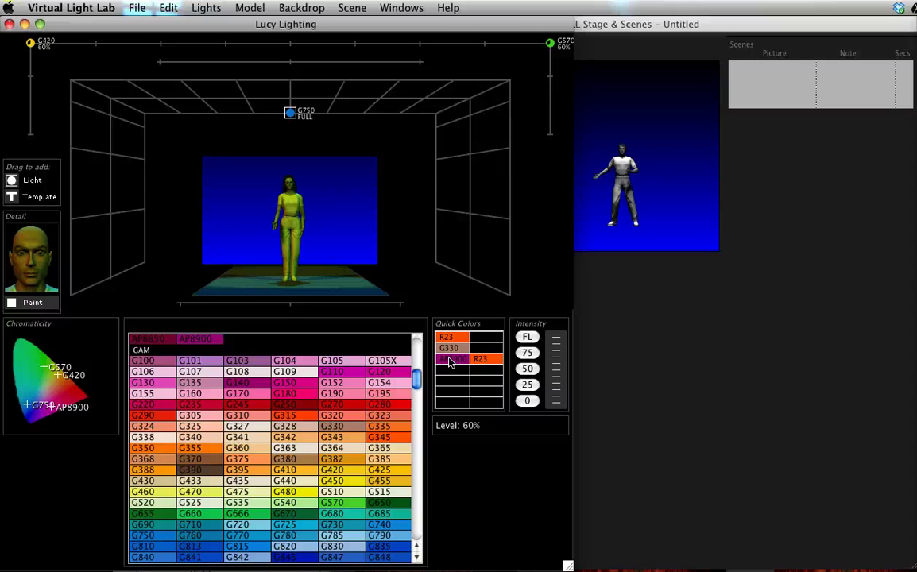
Bring the stage forward, move Lucy farther left on it, and copy her lighting
{"action": "left_click", "coordinate": [710, 448]}
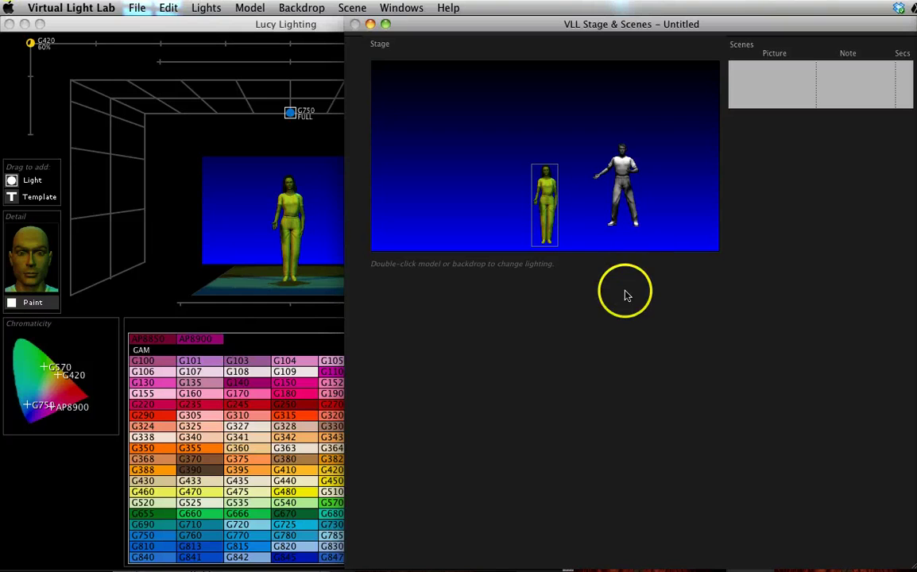
{"action": "left_click_drag", "start_coordinate": [554, 213], "coordinate": [518, 213]}
{"action": "left_click", "coordinate": [250, 7]}
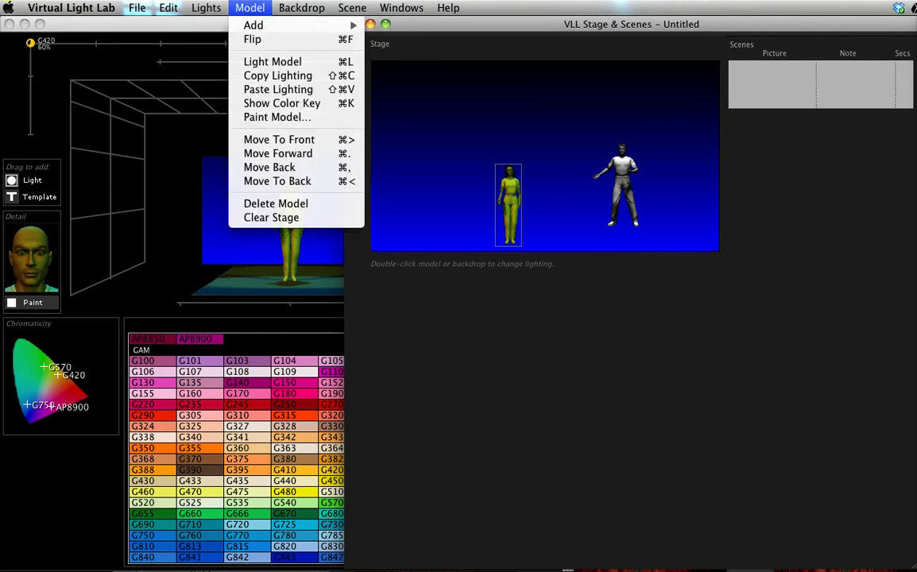
{"action": "left_click", "coordinate": [262, 75]}
Paste Lucy's copied lighting onto the male model on the stage
{"action": "left_click", "coordinate": [624, 171]}
{"action": "left_click", "coordinate": [204, 8]}
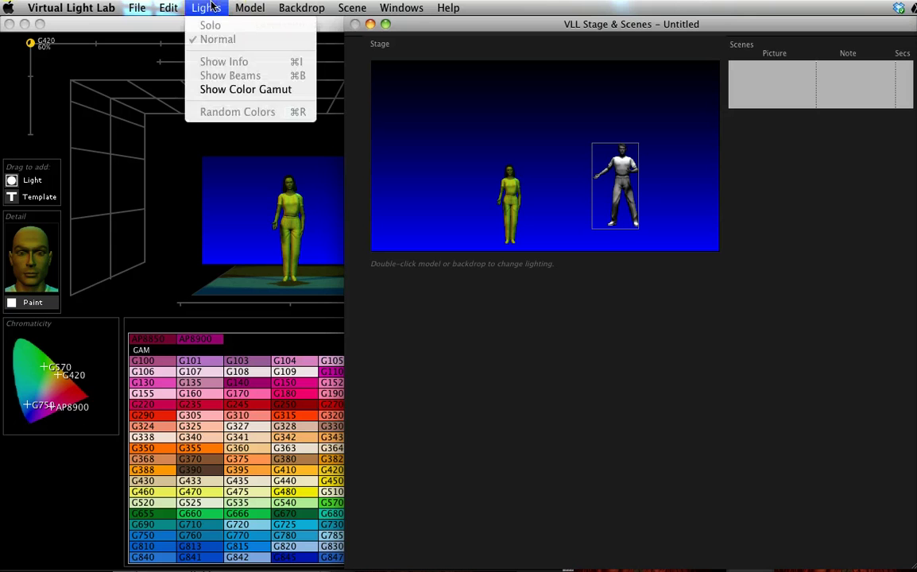
{"action": "mouse_move", "coordinate": [249, 8]}
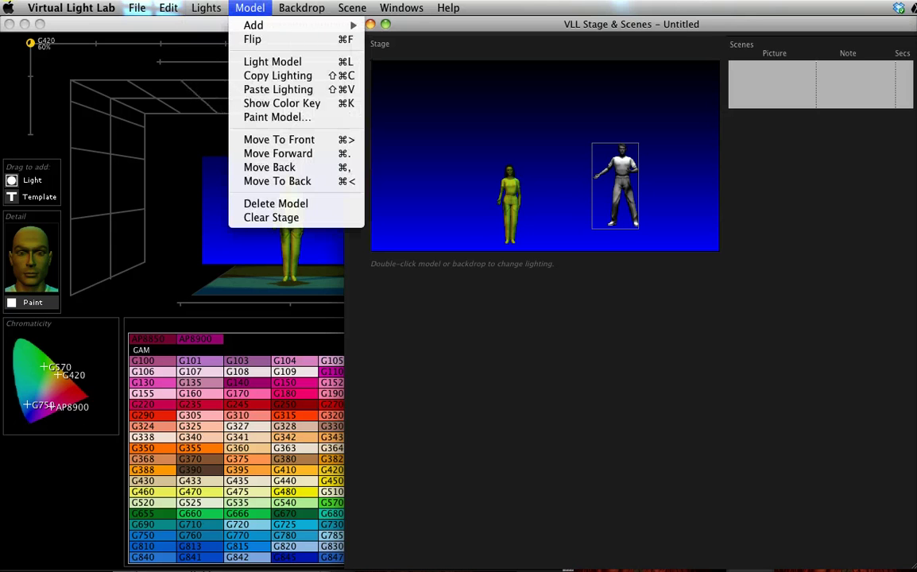
{"action": "left_click", "coordinate": [263, 92]}
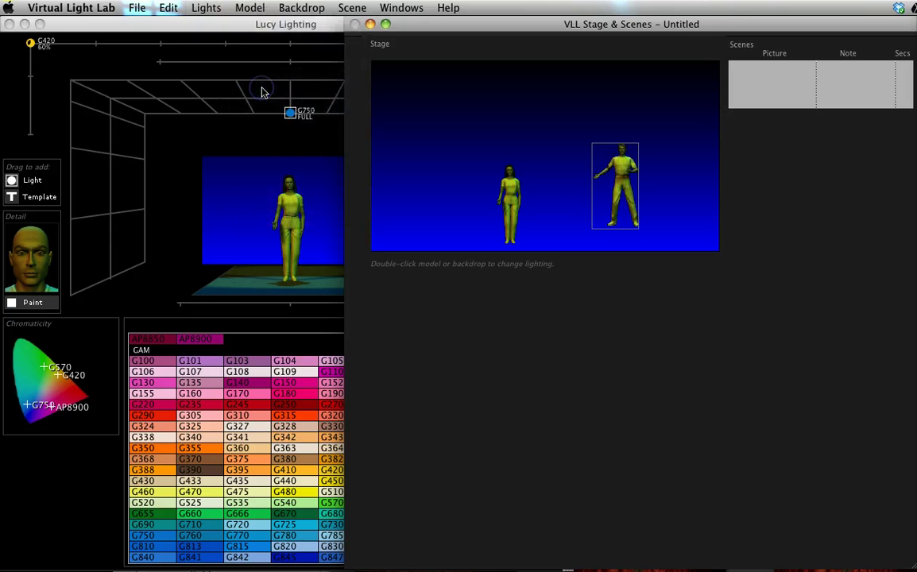
Show the color key for the male model's lights, and hide it again
{"action": "left_click", "coordinate": [249, 8]}
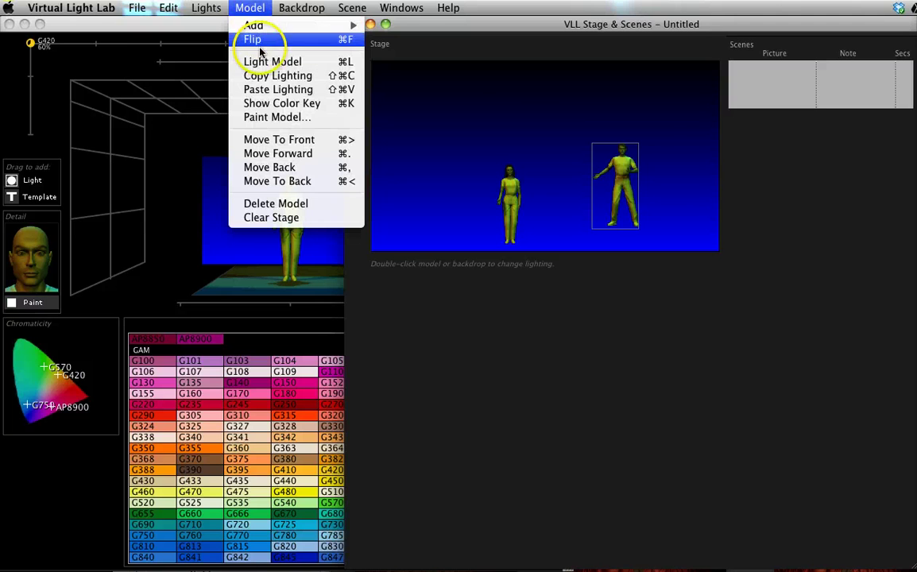
{"action": "left_click", "coordinate": [266, 104]}
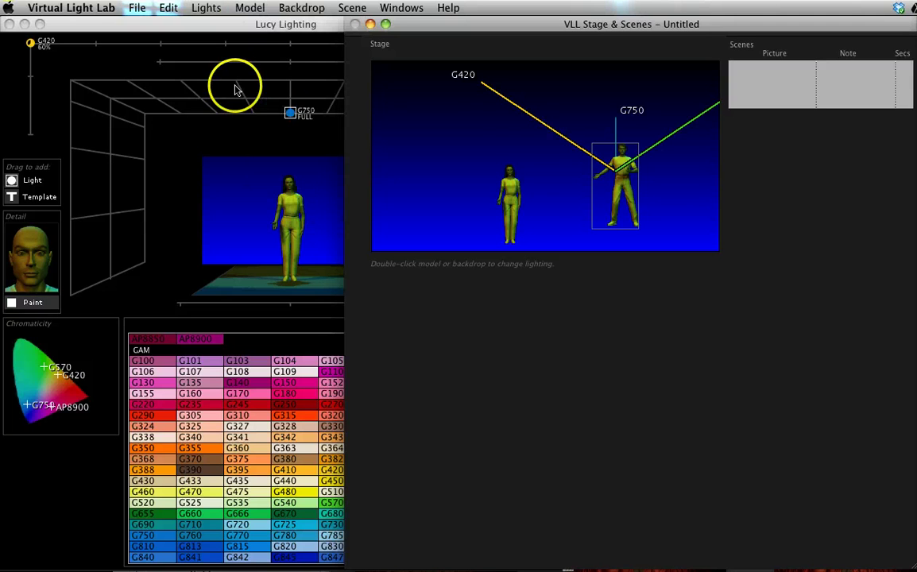
{"action": "left_click", "coordinate": [512, 113]}
{"action": "left_click", "coordinate": [556, 18]}
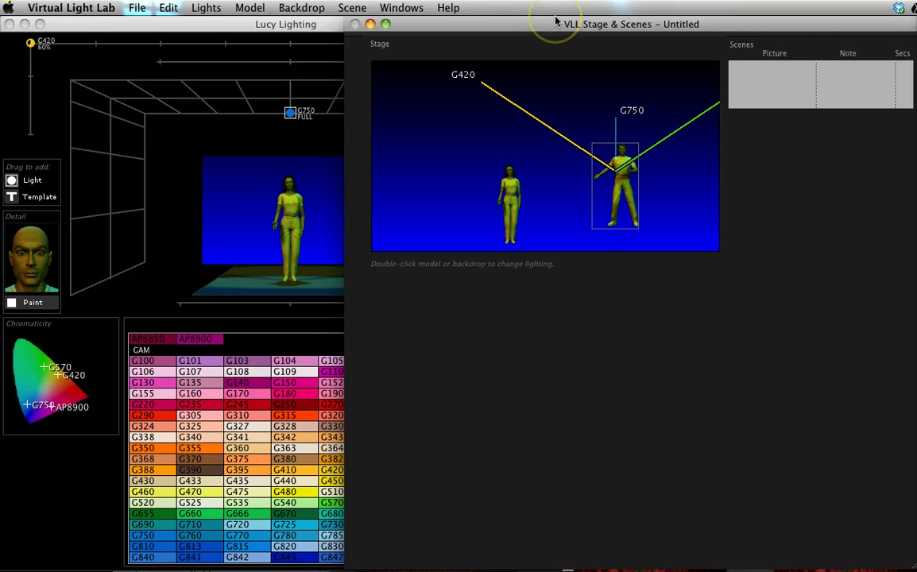
{"action": "left_click", "coordinate": [203, 7]}
{"action": "mouse_move", "coordinate": [251, 8]}
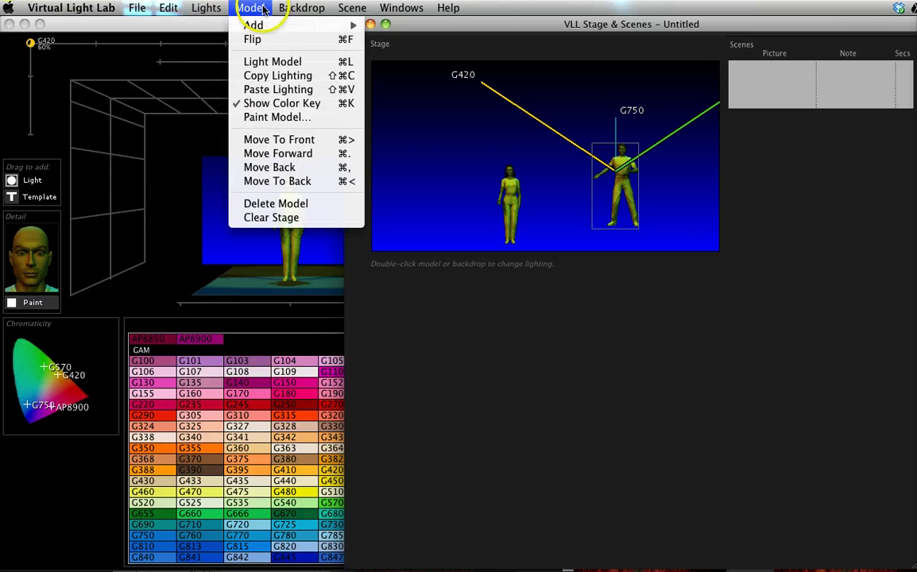
{"action": "left_click", "coordinate": [268, 108]}
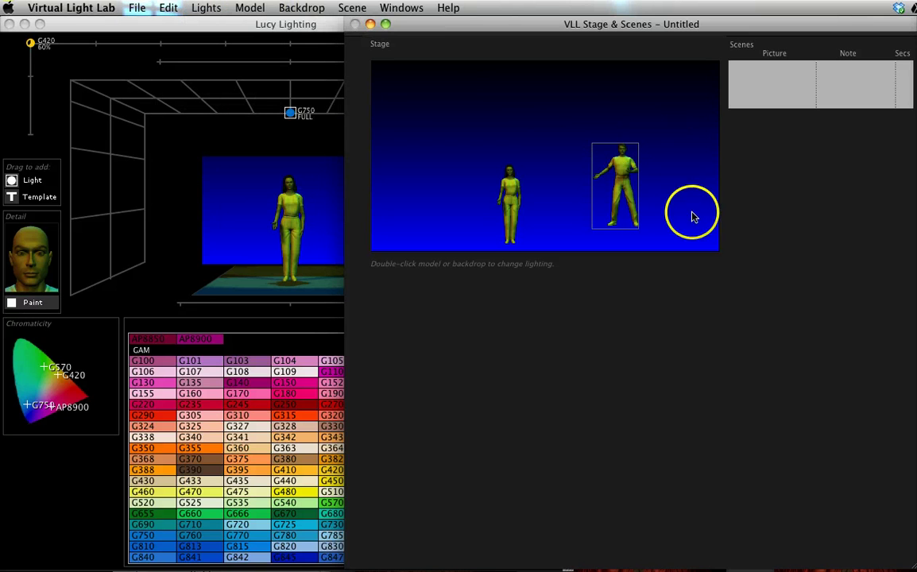
Move both models slightly up and to the left on the stage, and deselect them
{"action": "left_click_drag", "start_coordinate": [511, 202], "coordinate": [507, 193]}
{"action": "left_click_drag", "start_coordinate": [625, 184], "coordinate": [616, 173]}
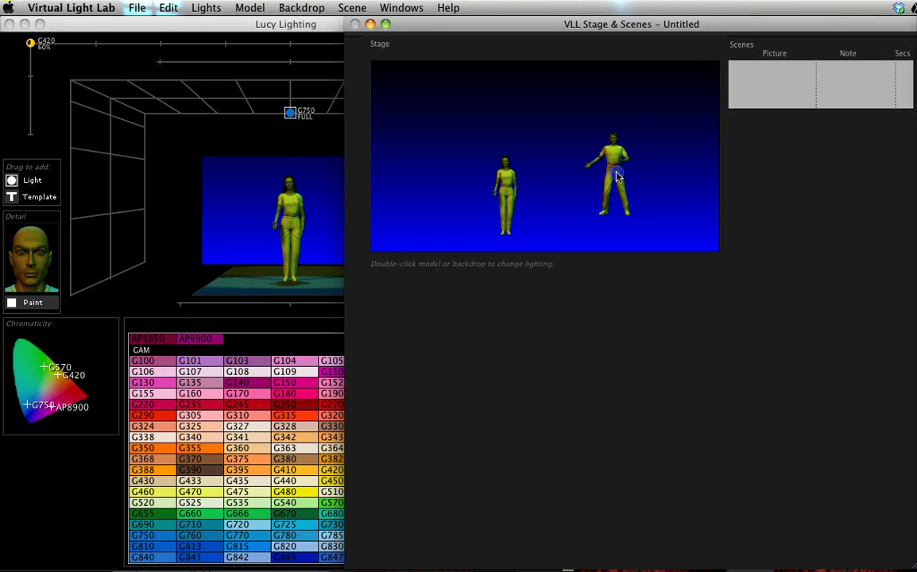
{"action": "left_click", "coordinate": [682, 174]}
Open the backdrop lighting and set its upper red light to color AP2090 at full intensity
{"action": "double_click", "coordinate": [682, 174]}
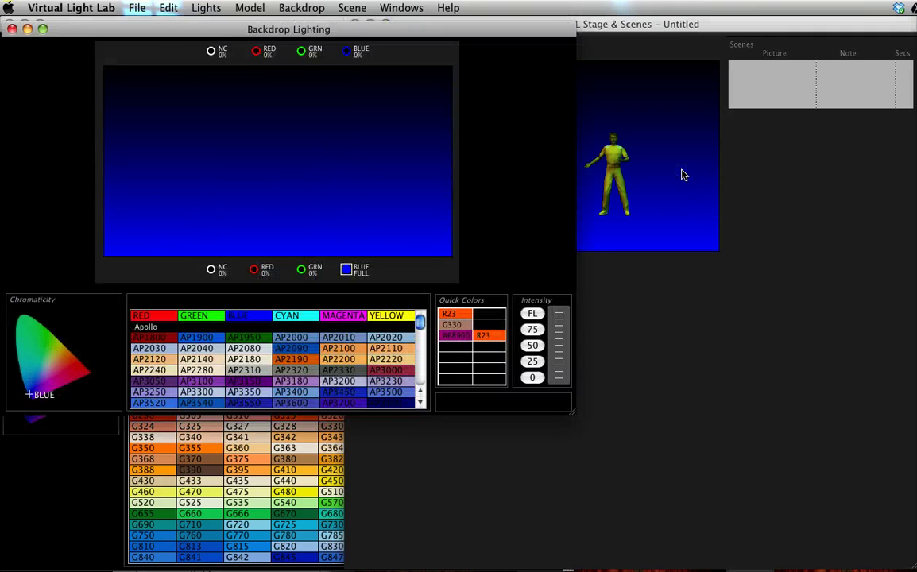
{"action": "left_click", "coordinate": [256, 52]}
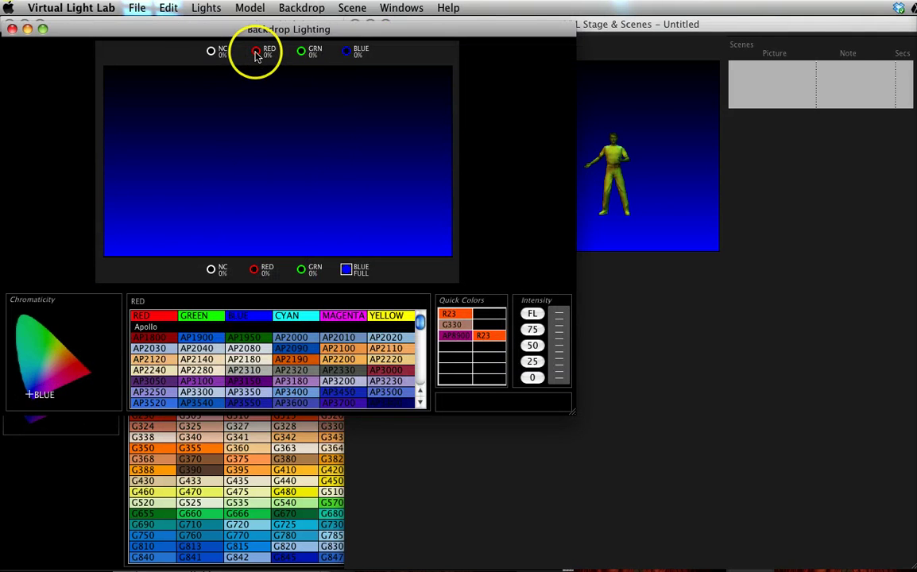
{"action": "left_click", "coordinate": [293, 350]}
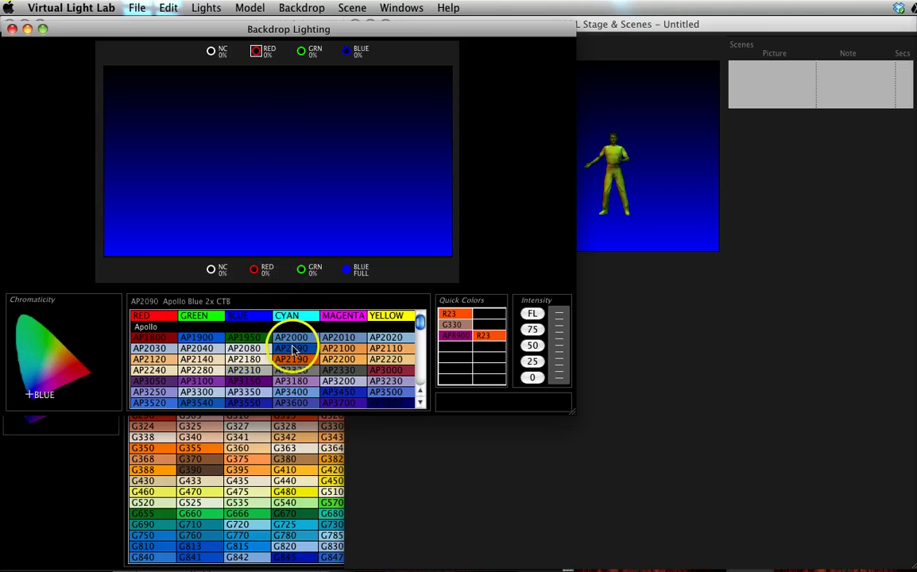
{"action": "left_click", "coordinate": [255, 53]}
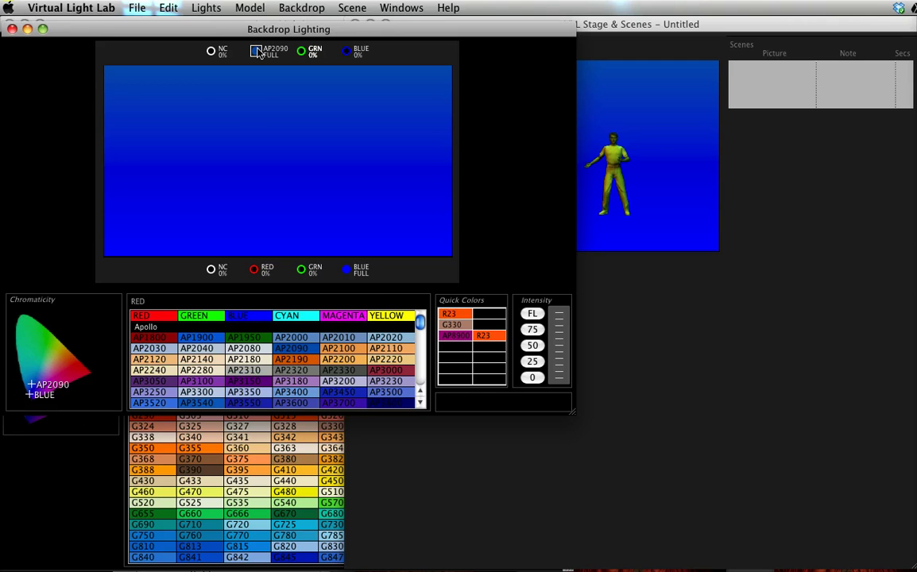
Bring the stage forward and try the Blue and Black backdrops, finishing with the Grey backdrop
{"action": "left_click", "coordinate": [292, 9]}
{"action": "left_click", "coordinate": [666, 115]}
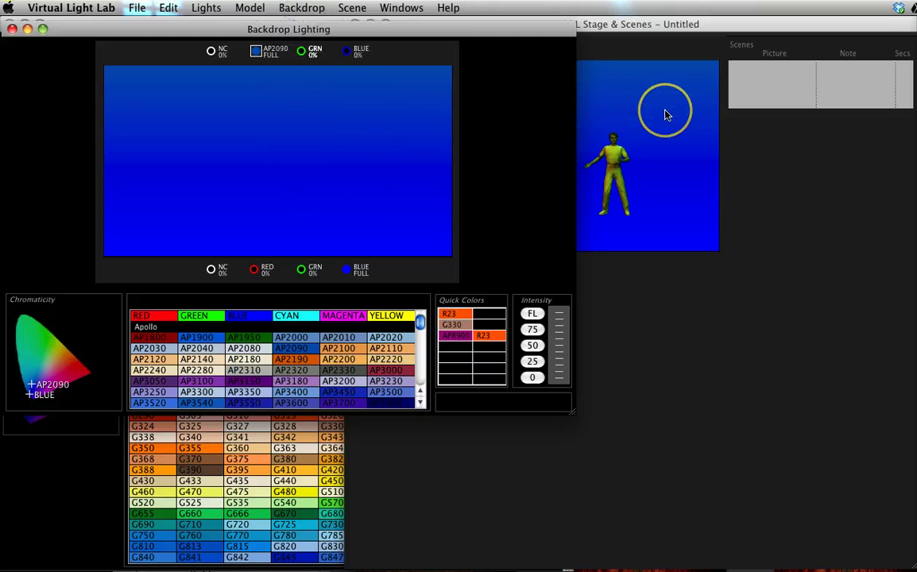
{"action": "left_click", "coordinate": [666, 114]}
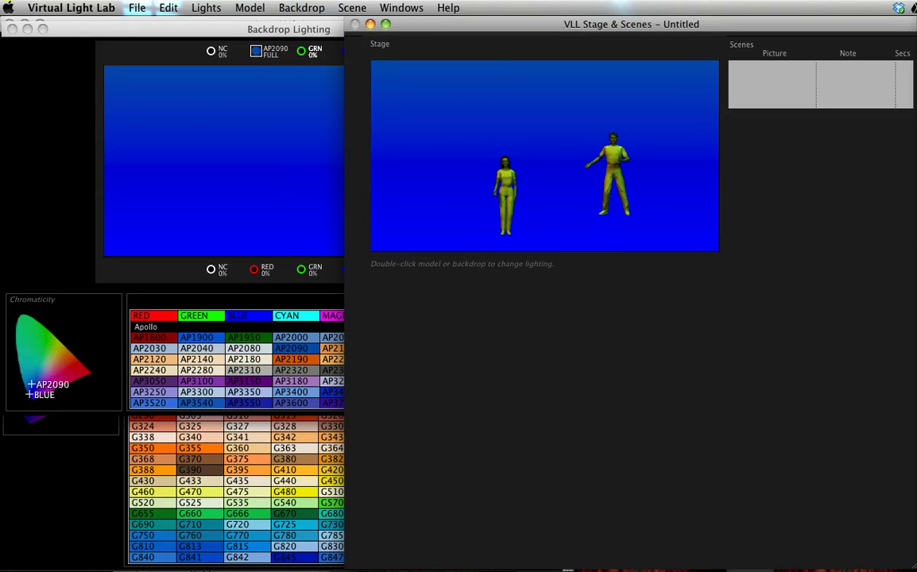
{"action": "left_click", "coordinate": [301, 8]}
{"action": "left_click", "coordinate": [296, 59]}
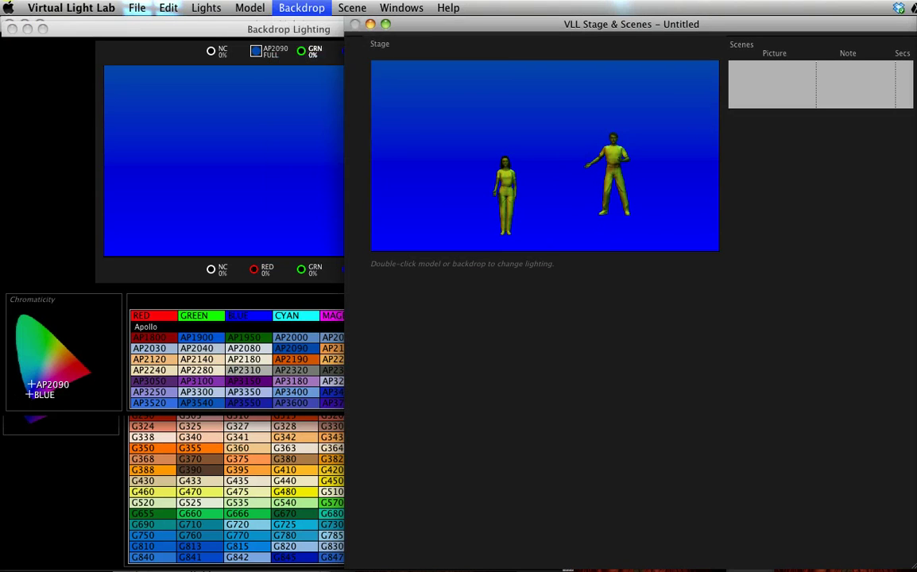
{"action": "left_click", "coordinate": [301, 8]}
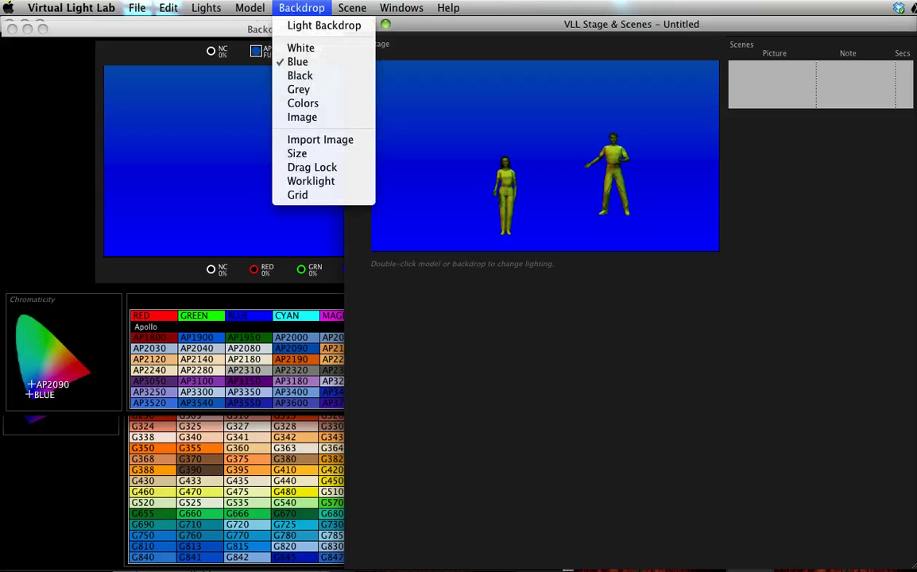
{"action": "left_click", "coordinate": [307, 69]}
{"action": "left_click", "coordinate": [316, 7]}
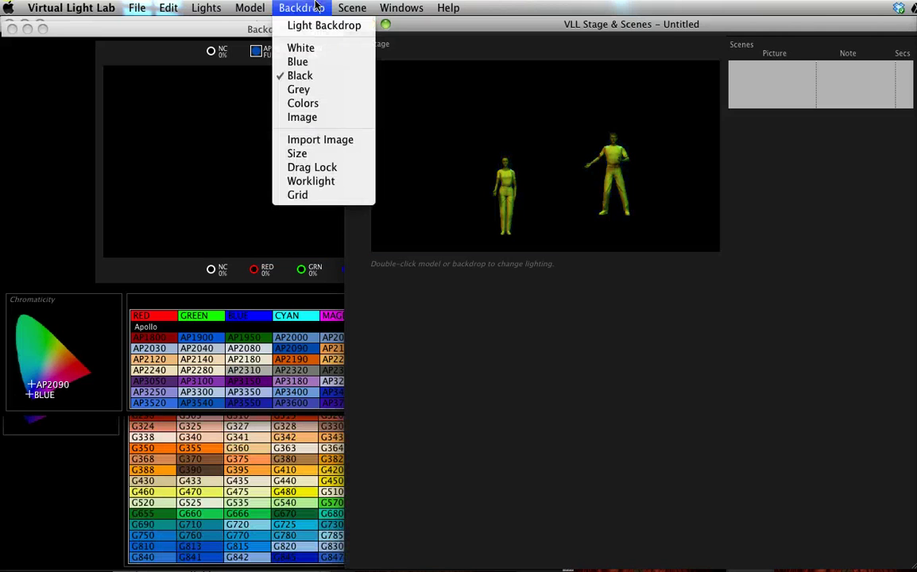
{"action": "left_click", "coordinate": [311, 92]}
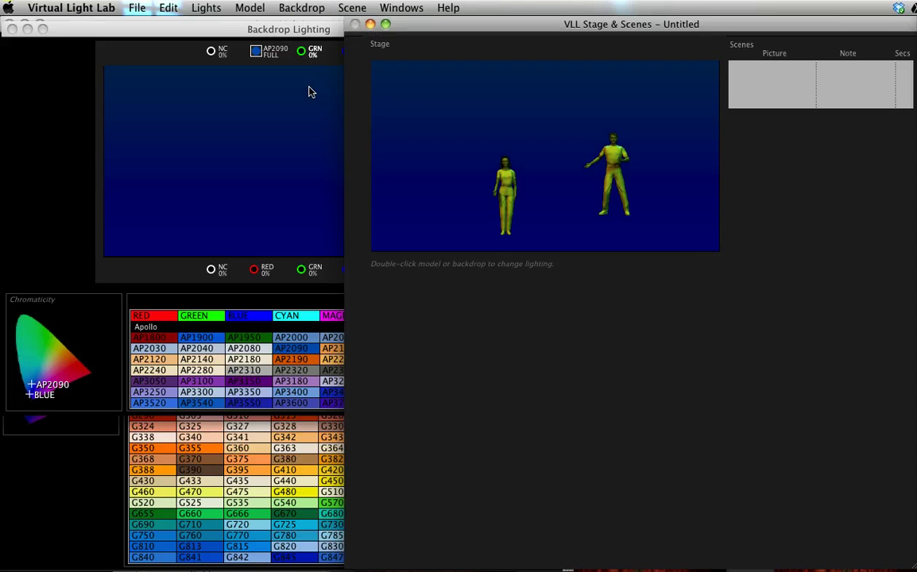
Try the Colors backdrop on the stage, finishing with the Image backdrop
{"action": "left_click", "coordinate": [301, 8]}
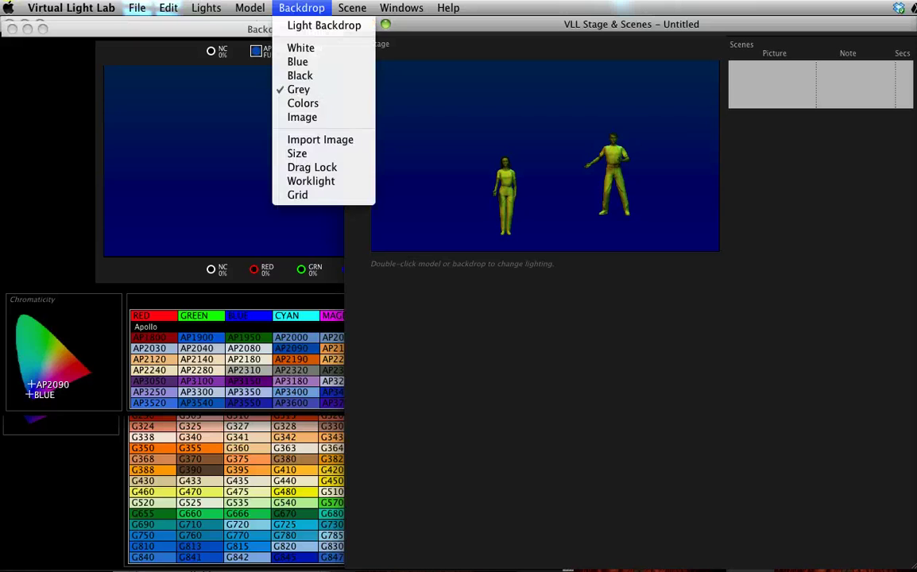
{"action": "left_click", "coordinate": [303, 104]}
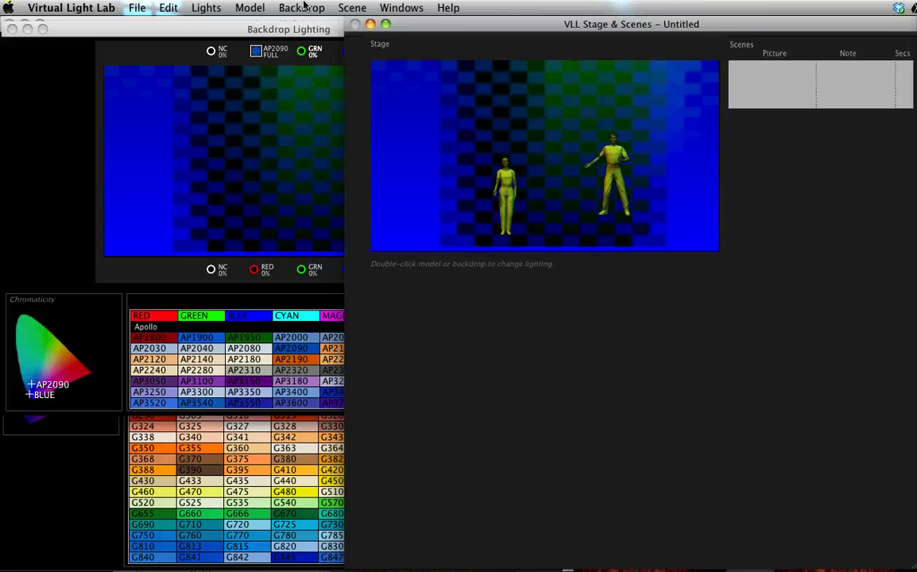
{"action": "left_click", "coordinate": [302, 7]}
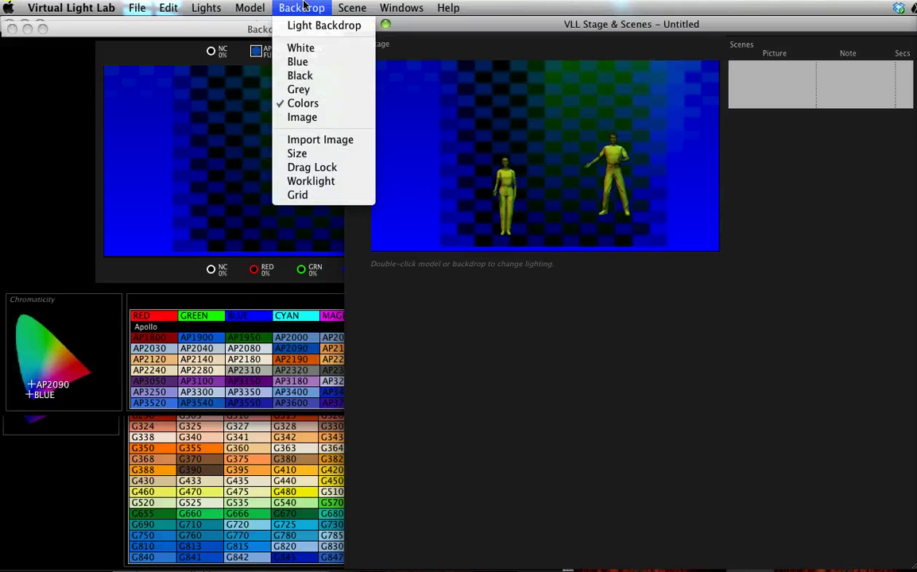
{"action": "left_click", "coordinate": [314, 119]}
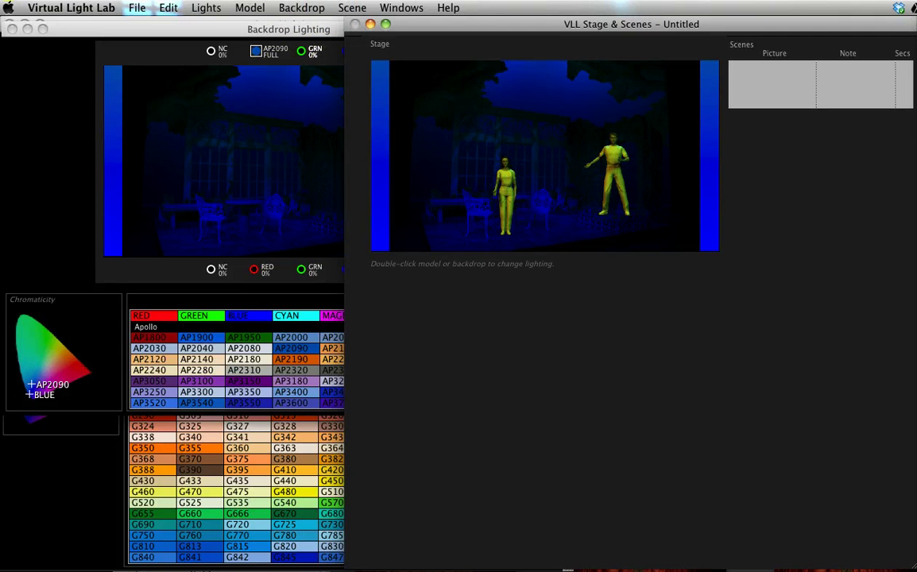
{"action": "left_click", "coordinate": [301, 8]}
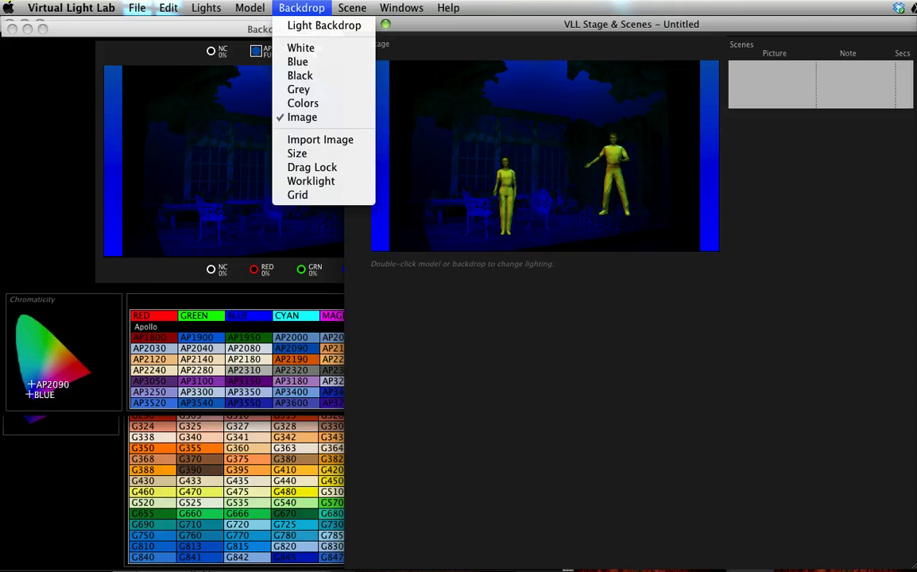
{"action": "left_click", "coordinate": [302, 8]}
Bring the backdrop lighting forward and set its upper and lower NC lights to full intensity
{"action": "left_click", "coordinate": [270, 119]}
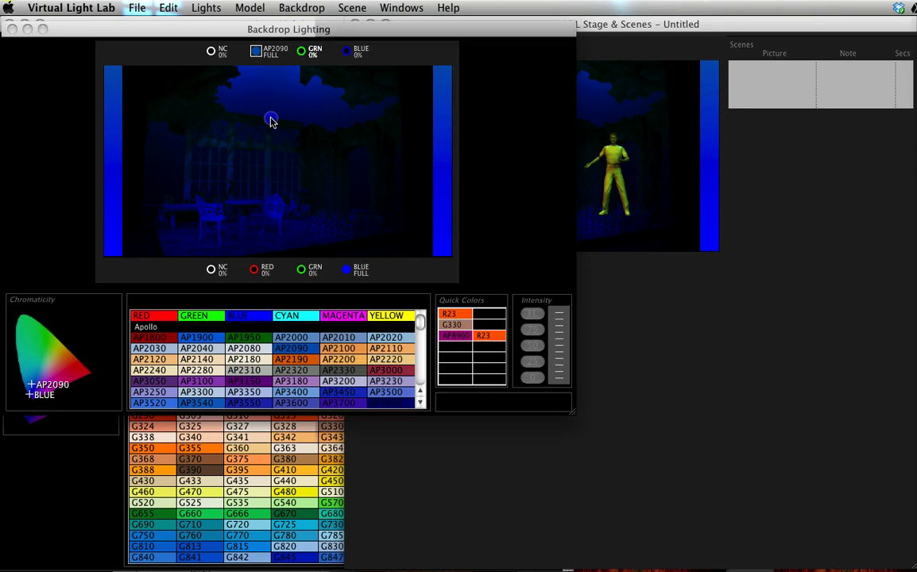
{"action": "left_click", "coordinate": [212, 53]}
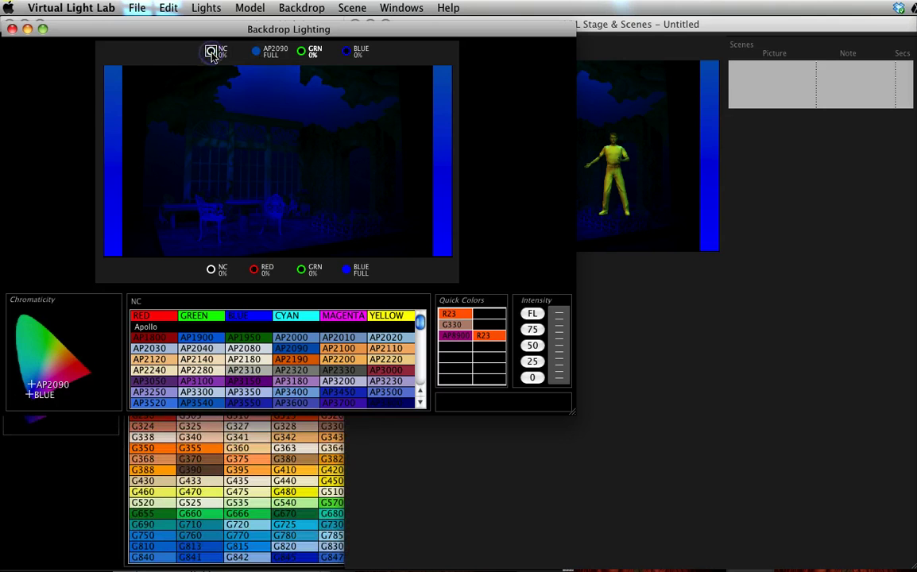
{"action": "left_click", "coordinate": [212, 52]}
{"action": "left_click", "coordinate": [211, 52]}
{"action": "left_click", "coordinate": [212, 51]}
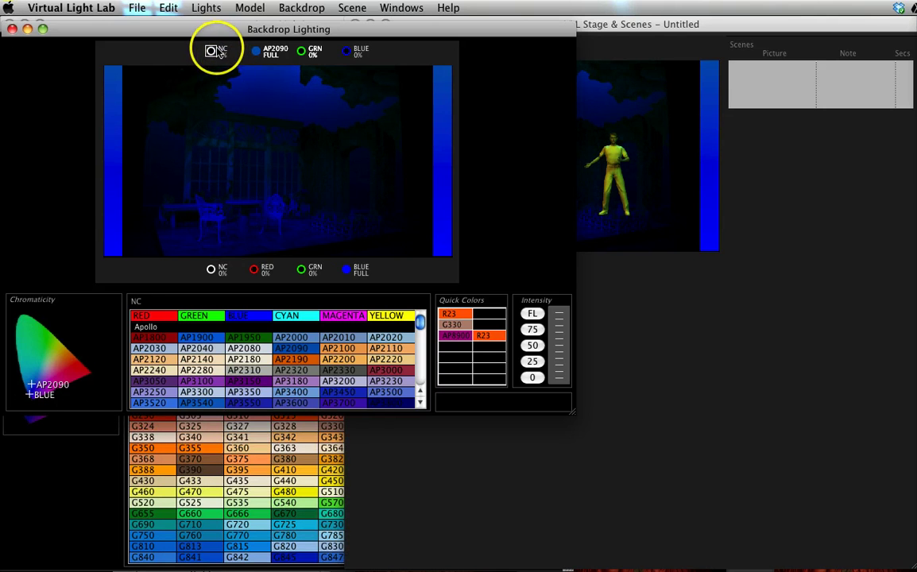
{"action": "left_click", "coordinate": [219, 270]}
{"action": "left_click", "coordinate": [217, 271]}
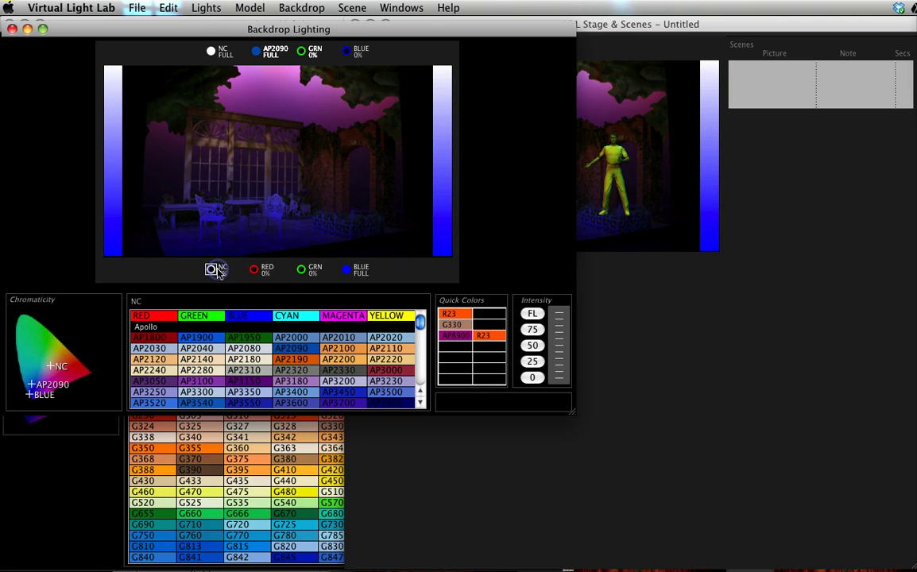
Bring the stage forward and move the female model beside the left chair and the male model beside the right chair
{"action": "left_click", "coordinate": [656, 114]}
{"action": "left_click", "coordinate": [675, 159]}
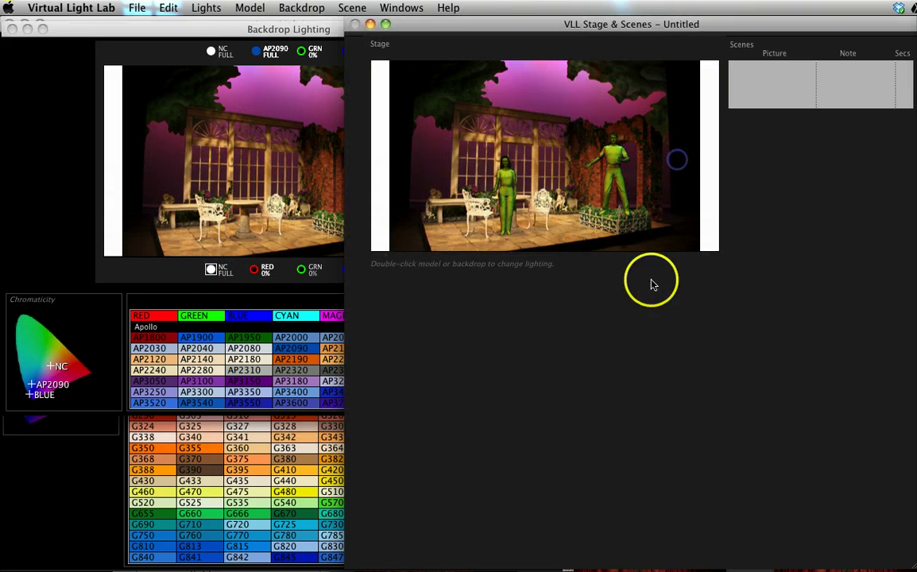
{"action": "left_click_drag", "start_coordinate": [508, 216], "coordinate": [477, 219]}
{"action": "left_click", "coordinate": [609, 198]}
{"action": "left_click_drag", "start_coordinate": [616, 197], "coordinate": [562, 215]}
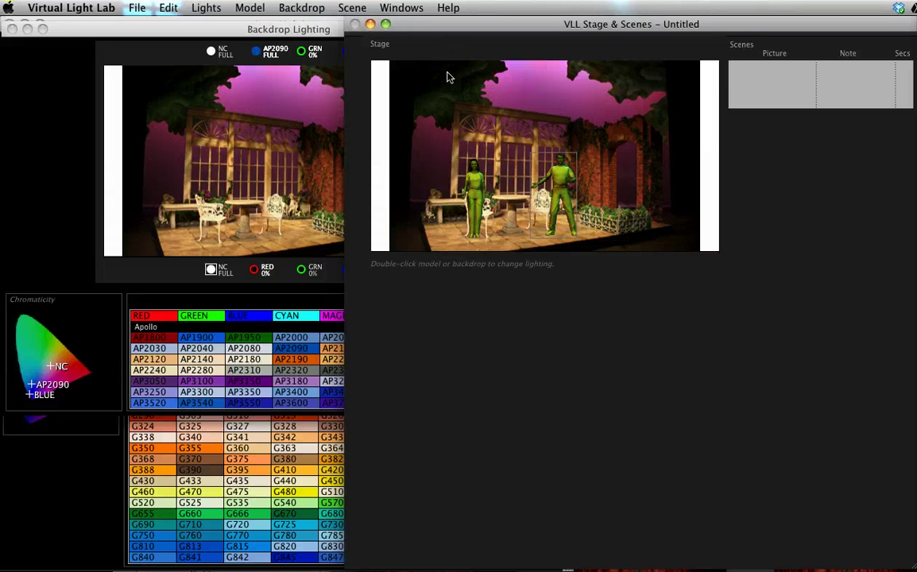
Record the stage as a new scene with the note "cue 1" and a duration of 2 seconds
{"action": "left_click", "coordinate": [350, 7]}
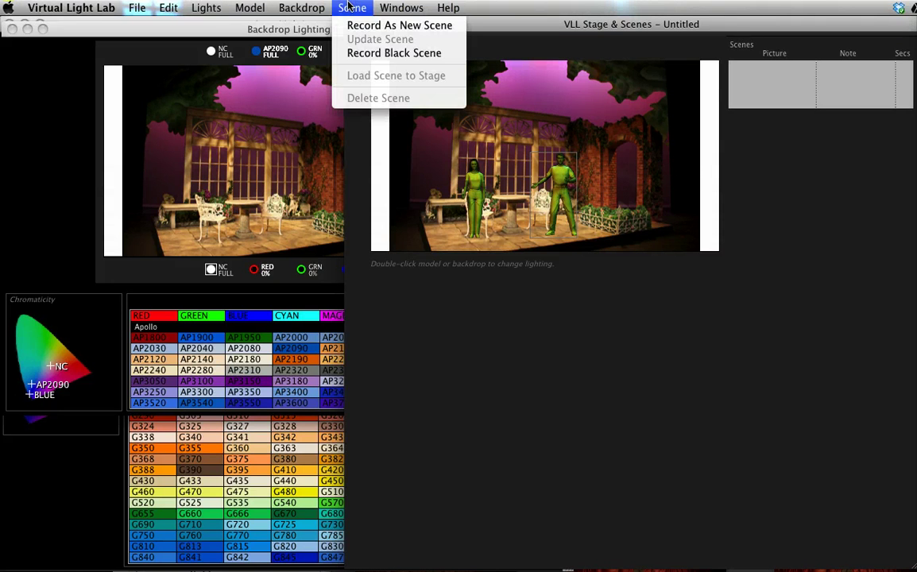
{"action": "left_click", "coordinate": [355, 25]}
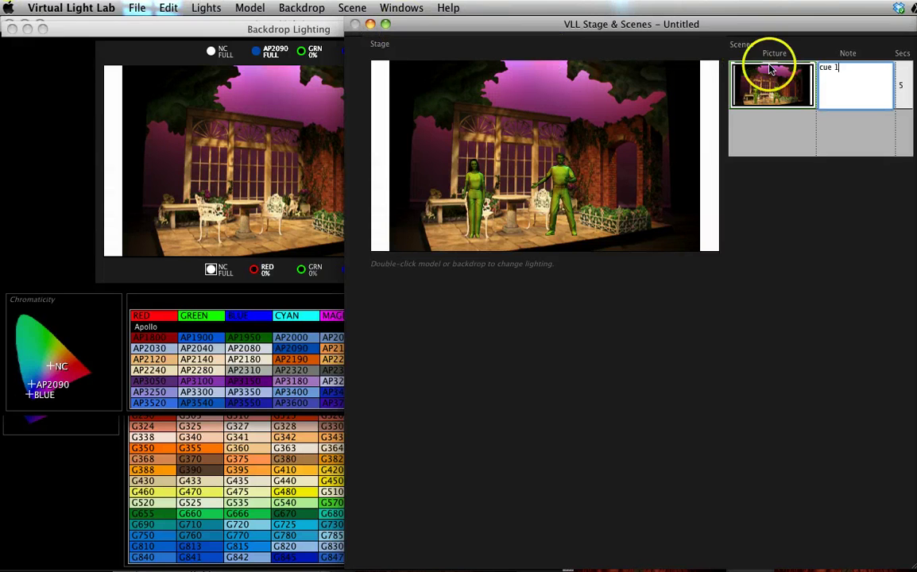
{"action": "left_click", "coordinate": [906, 87]}
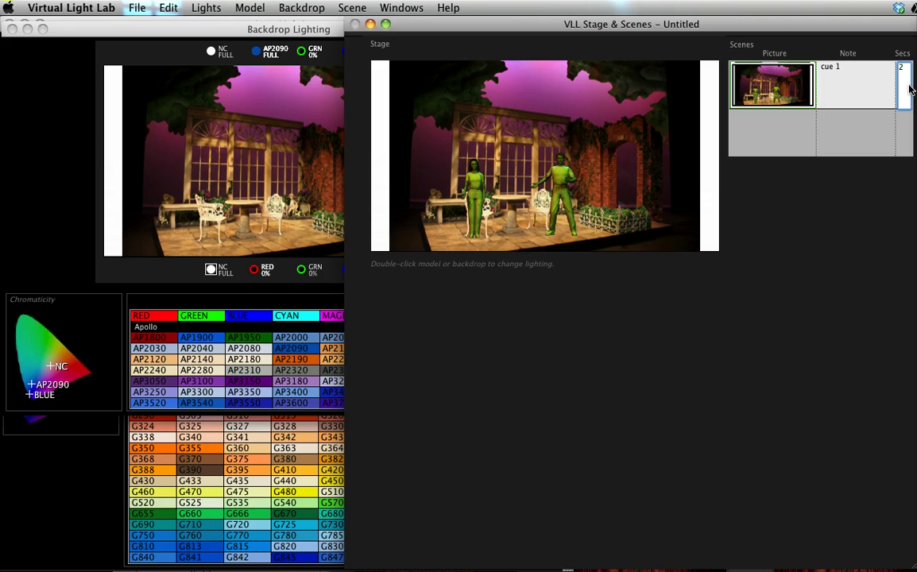
{"action": "left_click", "coordinate": [814, 231]}
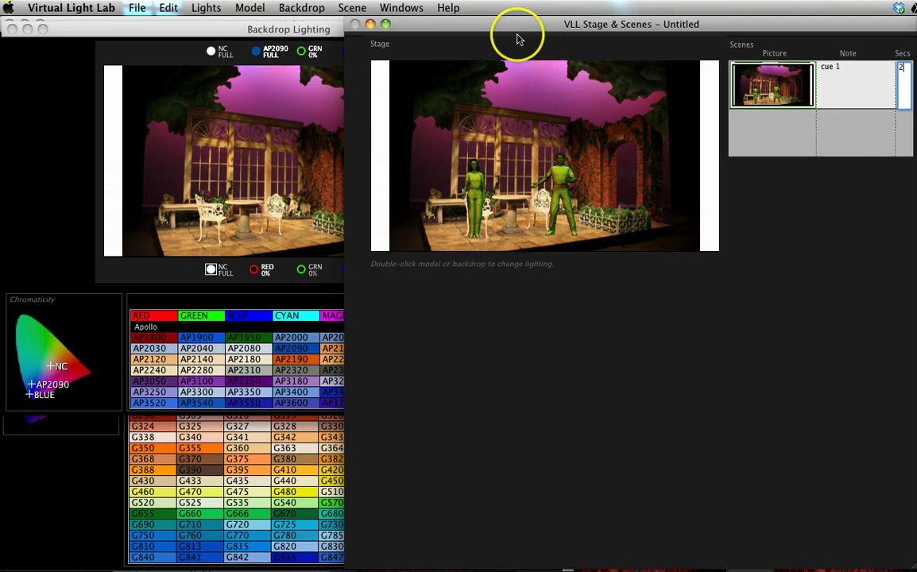
Recolor the female model's lights: G355 for the center back light, G106 for the yellow light and L354 for the green light
{"action": "double_click", "coordinate": [474, 186]}
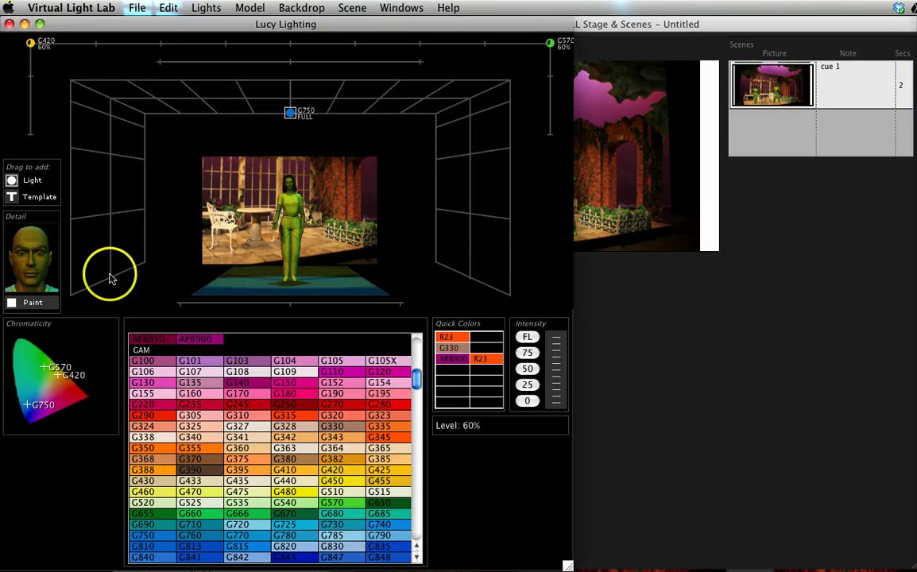
{"action": "left_click", "coordinate": [202, 450]}
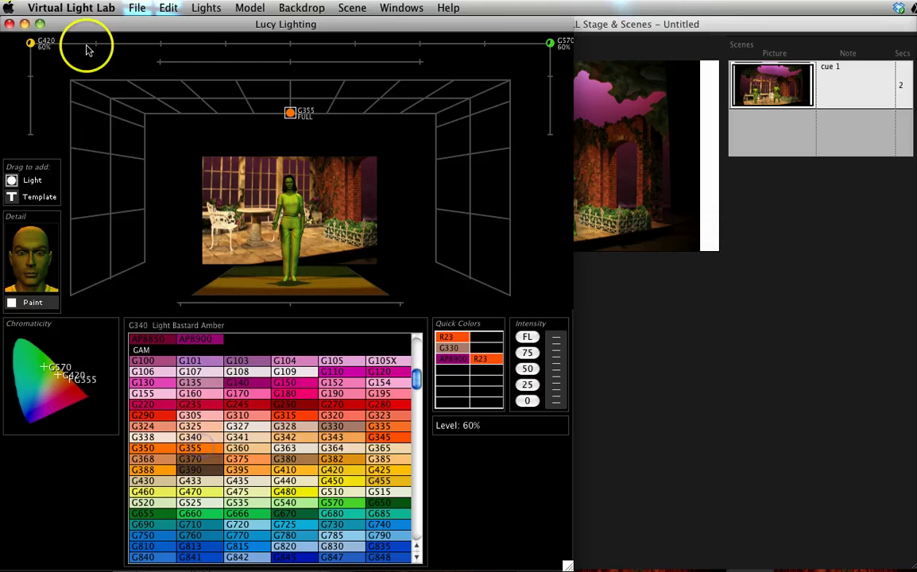
{"action": "left_click", "coordinate": [29, 45]}
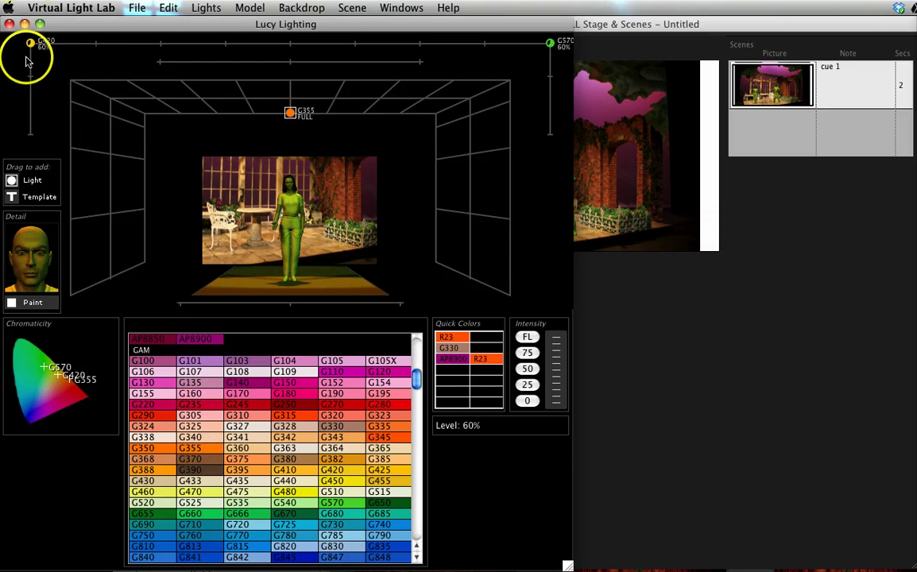
{"action": "left_click", "coordinate": [143, 371]}
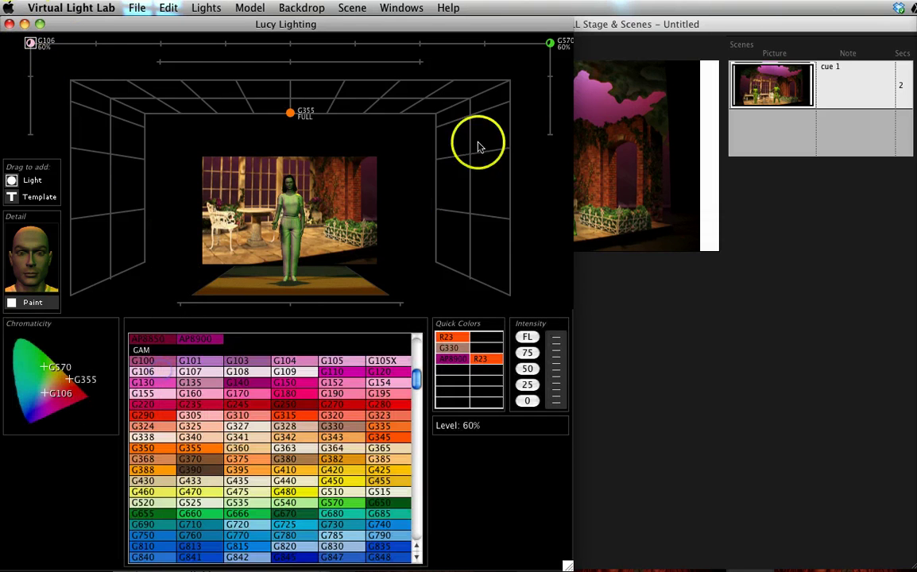
{"action": "left_click", "coordinate": [550, 42]}
{"action": "scroll", "coordinate": [379, 491], "scroll_direction": "down", "scroll_amount": 10}
{"action": "left_click", "coordinate": [379, 430]}
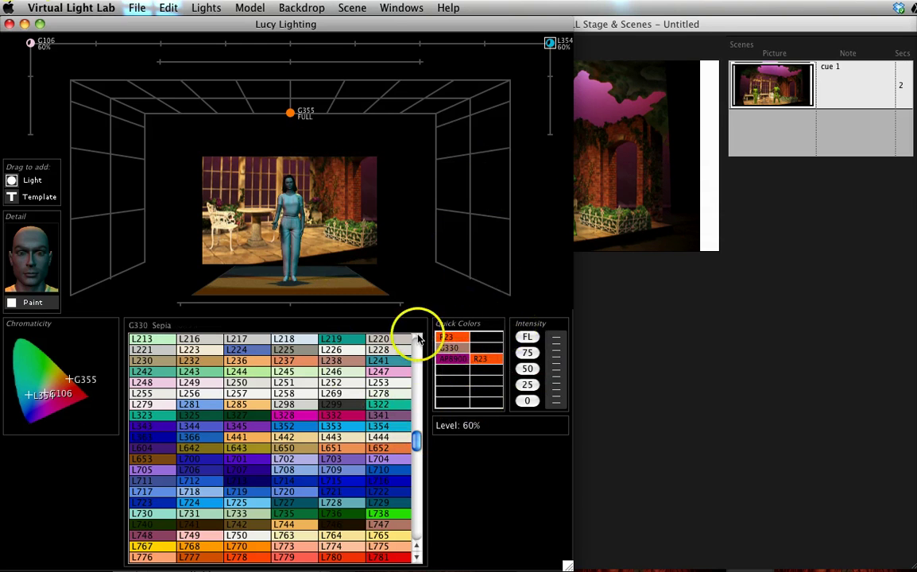
Add a template light low on the female model's left side wall, and apply a template to her G106 light
{"action": "left_click_drag", "start_coordinate": [17, 187], "coordinate": [112, 278]}
{"action": "left_click_drag", "start_coordinate": [18, 184], "coordinate": [112, 282]}
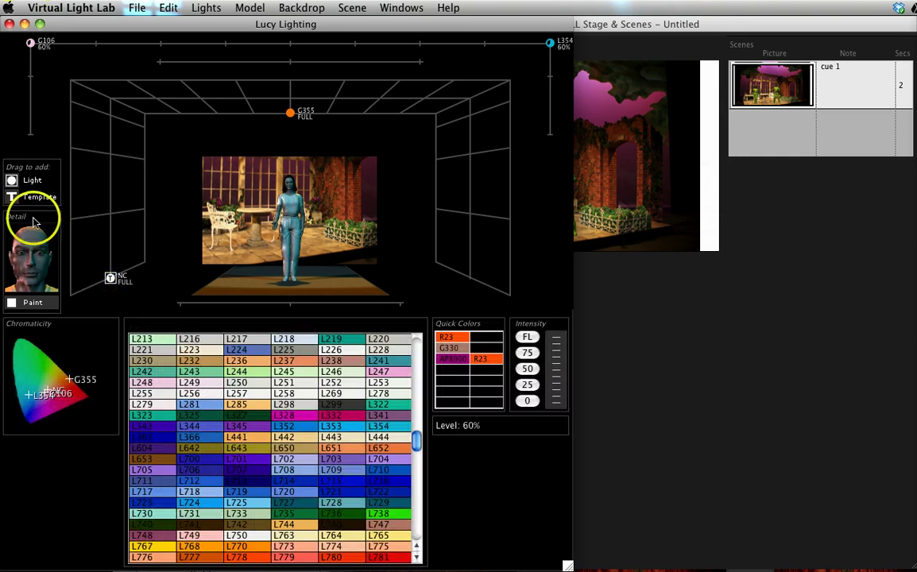
{"action": "left_click_drag", "start_coordinate": [14, 182], "coordinate": [30, 43]}
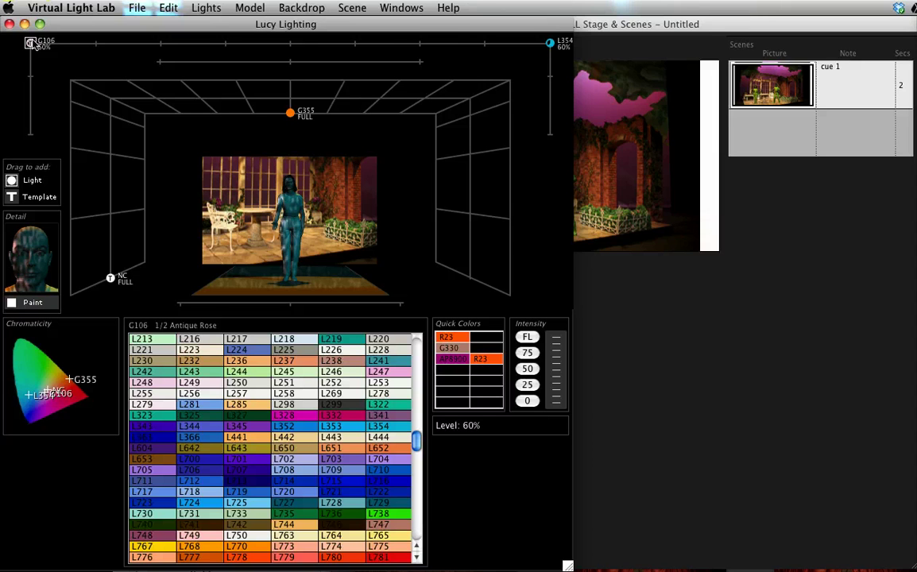
Bring the stage forward and record it as a new scene with the note "cue2" and a duration of 3 seconds
{"action": "left_click", "coordinate": [608, 332]}
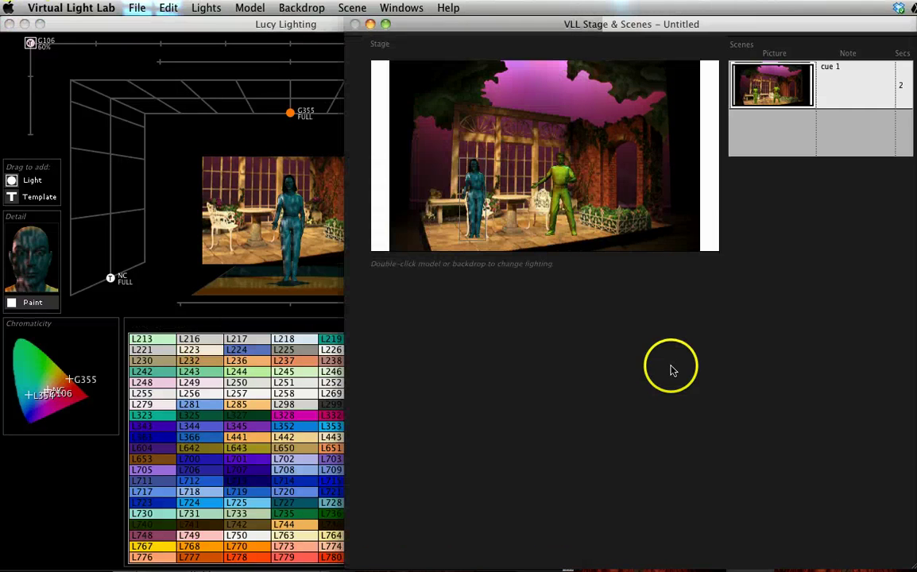
{"action": "left_click", "coordinate": [391, 8]}
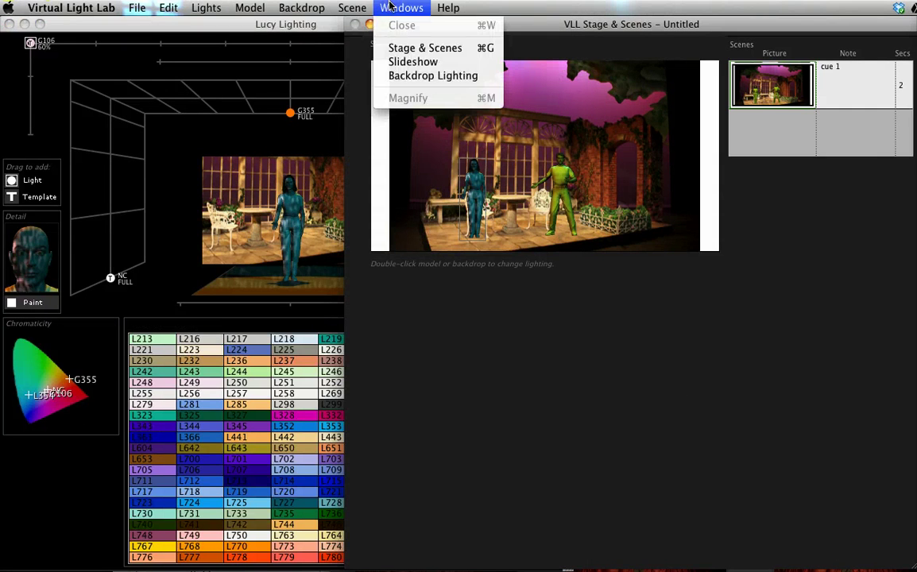
{"action": "left_click", "coordinate": [354, 8]}
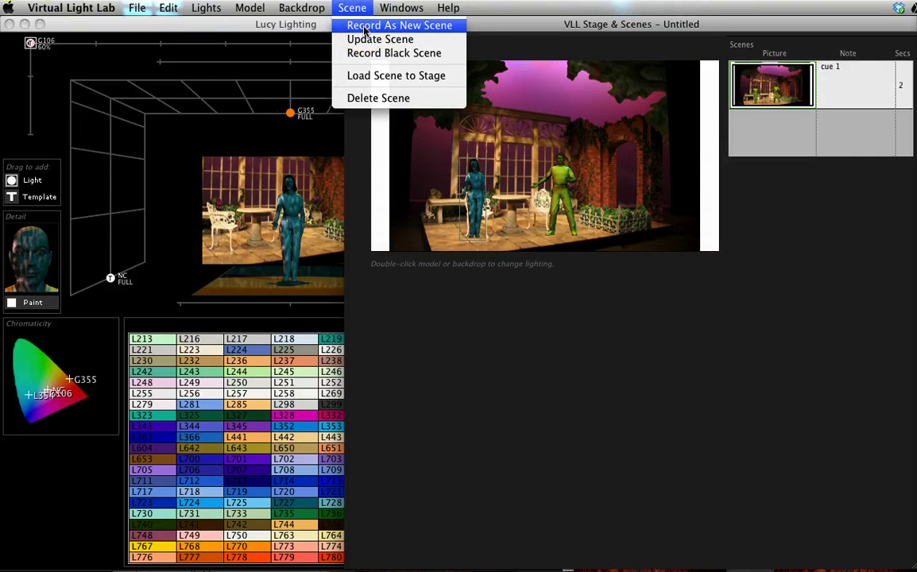
{"action": "left_click", "coordinate": [365, 25]}
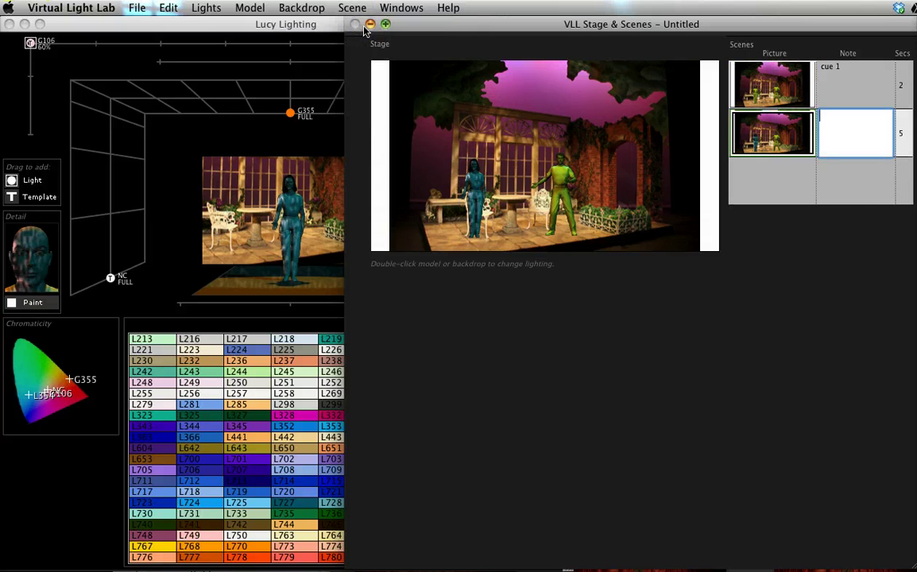
{"action": "left_click", "coordinate": [880, 205]}
{"action": "left_click", "coordinate": [904, 129]}
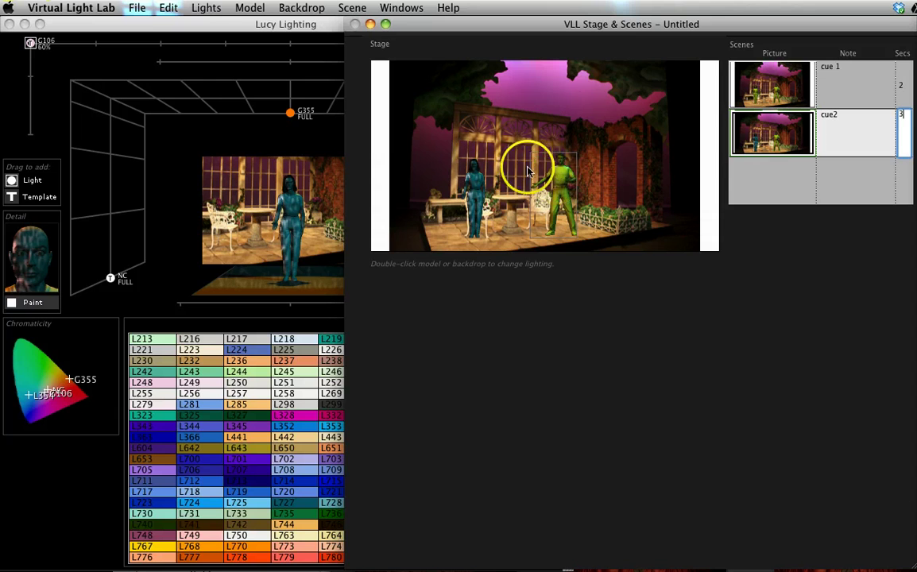
Open the male model's lighting and dim his G570 and G420 lights to 0%
{"action": "double_click", "coordinate": [562, 187]}
{"action": "left_click", "coordinate": [590, 92]}
{"action": "double_click", "coordinate": [590, 91]}
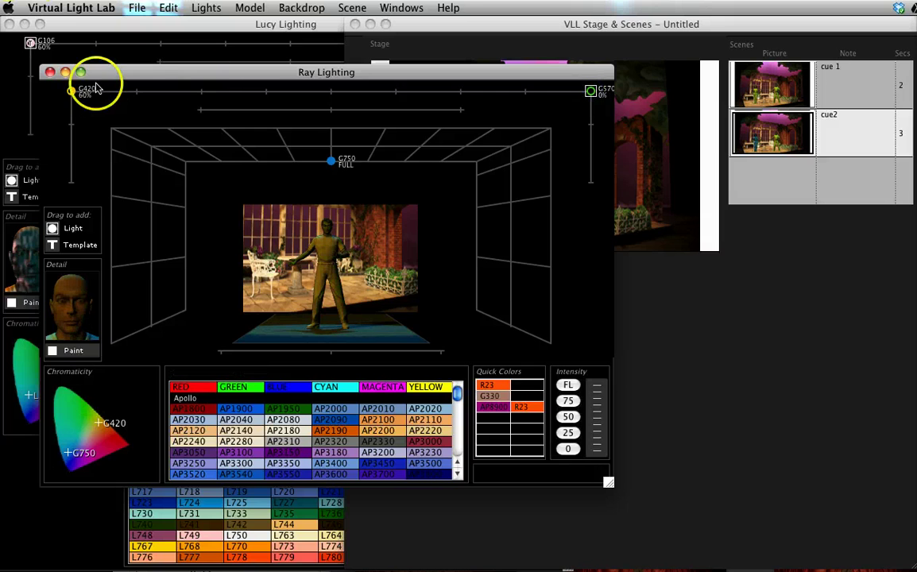
{"action": "key", "text": "0"}
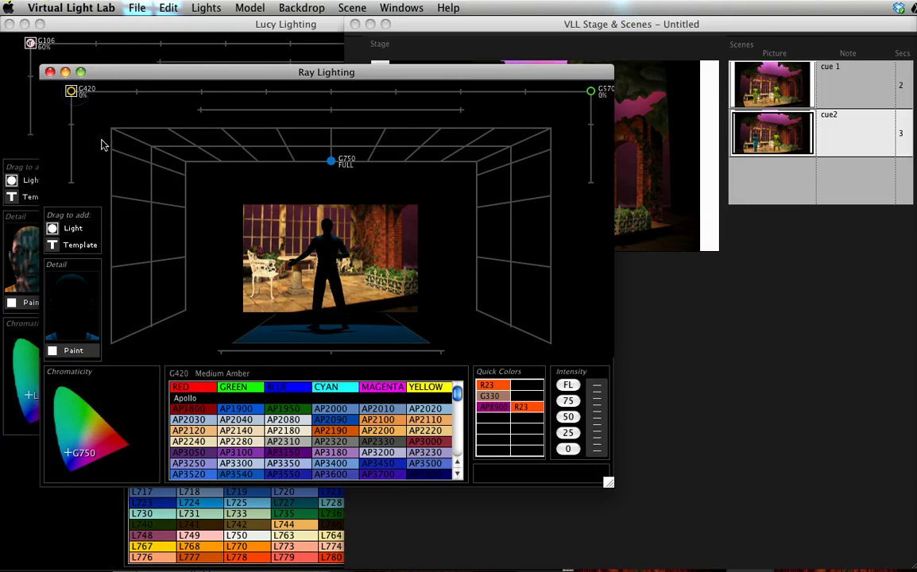
{"action": "left_click", "coordinate": [379, 296]}
Record the stage as a new scene with the note "cue 3" and a duration of 1 second, and record a black scene after it
{"action": "left_click", "coordinate": [831, 440]}
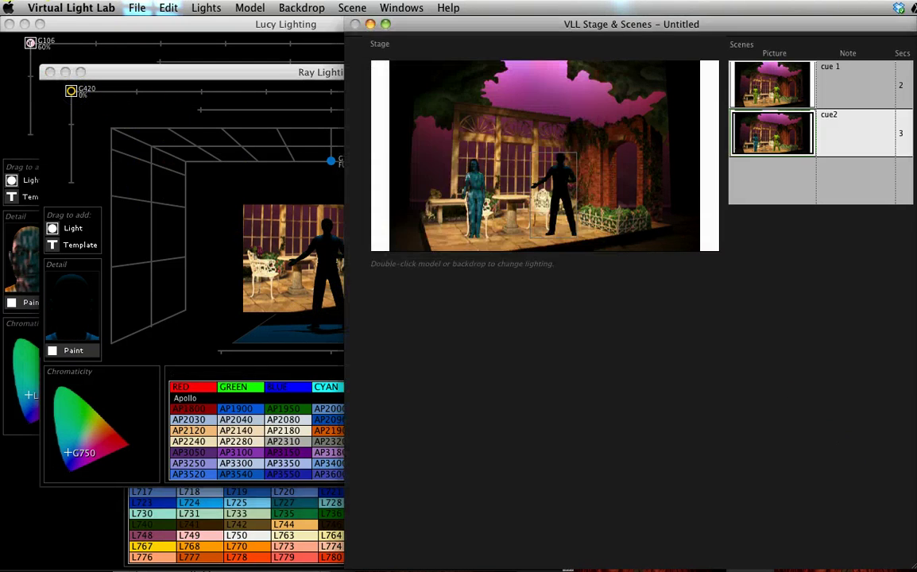
{"action": "left_click", "coordinate": [352, 7]}
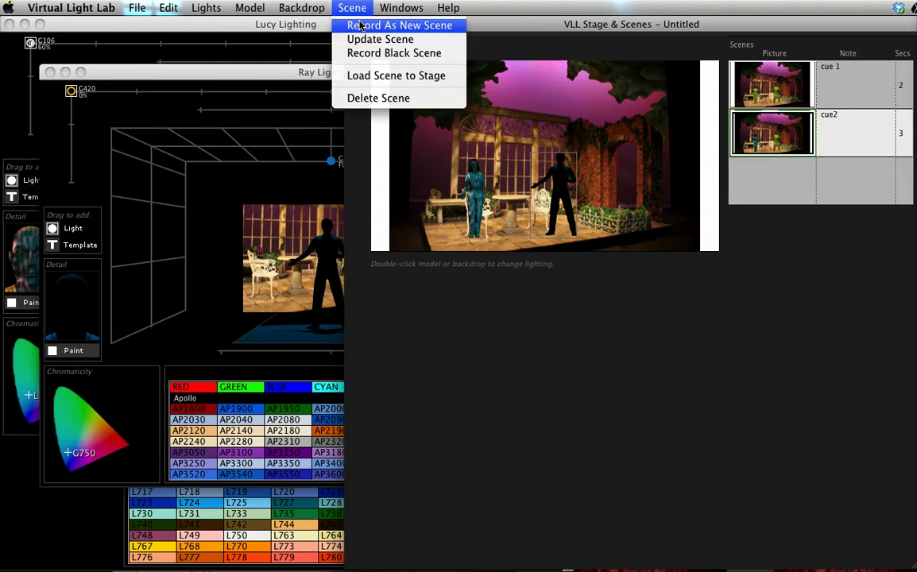
{"action": "left_click", "coordinate": [360, 26]}
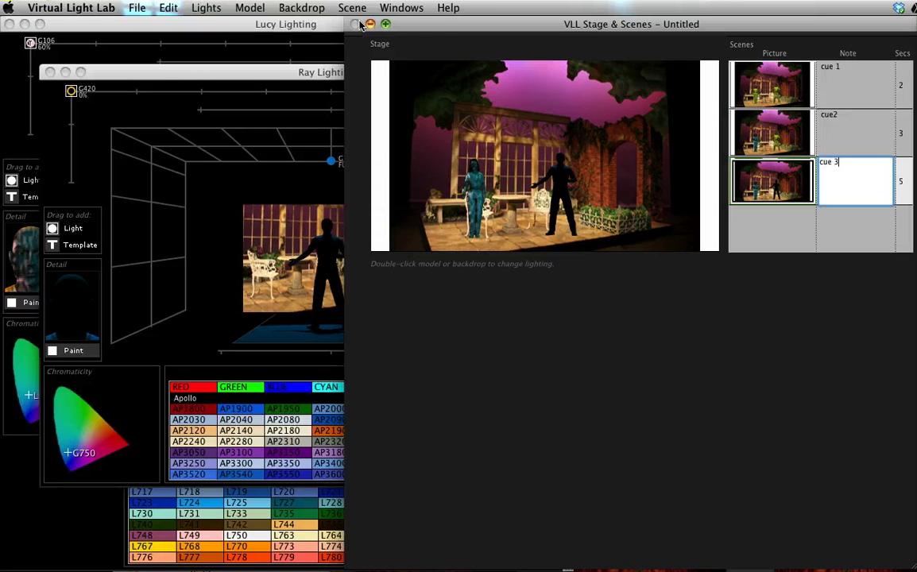
{"action": "left_click", "coordinate": [902, 194]}
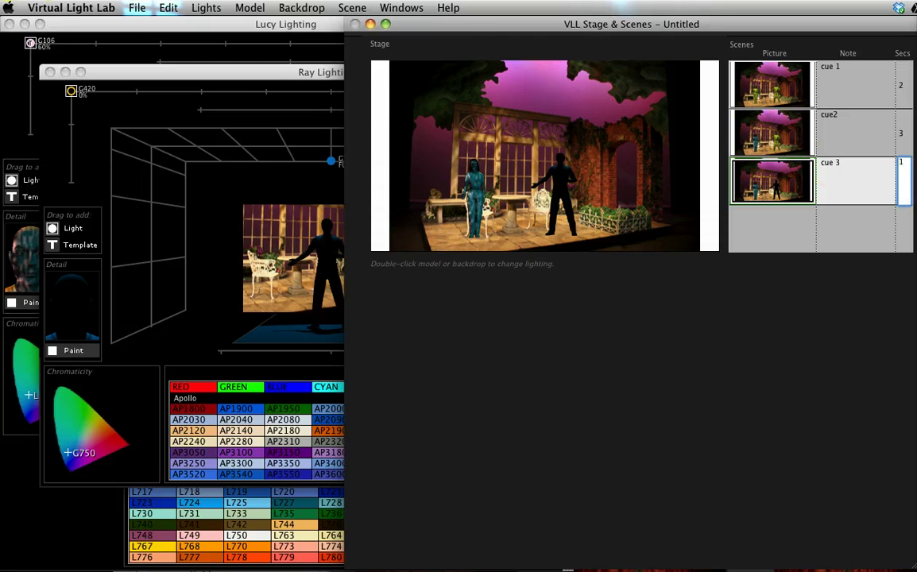
{"action": "left_click", "coordinate": [352, 7]}
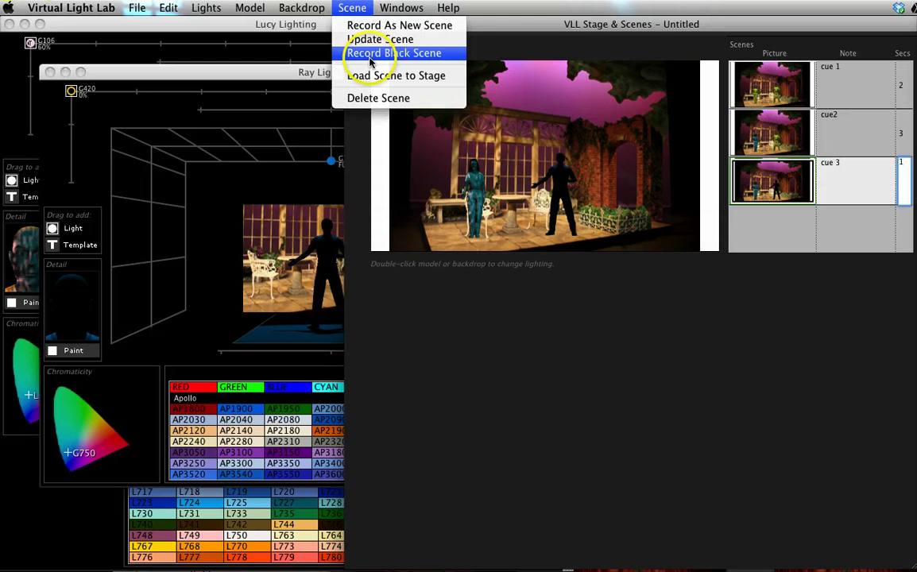
{"action": "left_click", "coordinate": [393, 54]}
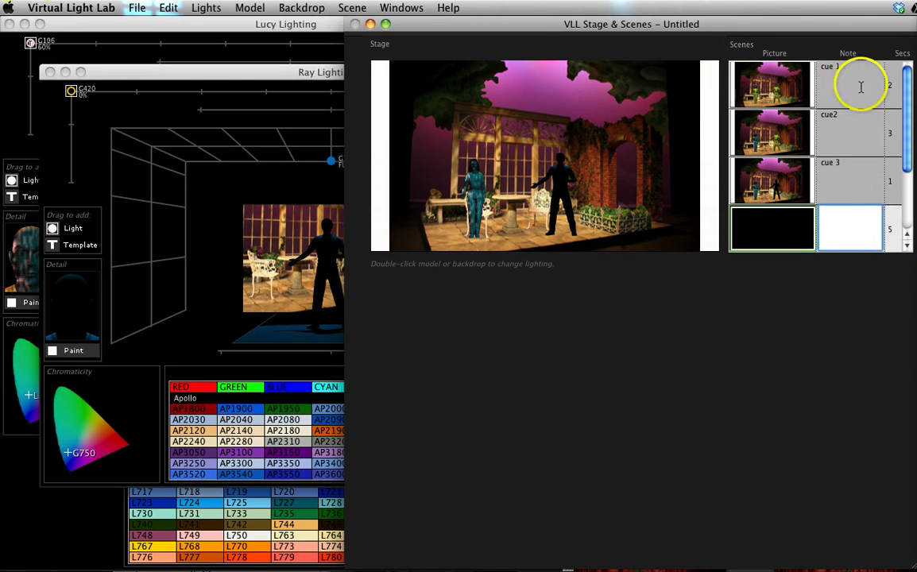
Load the "cue 1" scene to the stage and play the slideshow from it through to the black scene
{"action": "left_click_drag", "start_coordinate": [798, 89], "coordinate": [795, 84]}
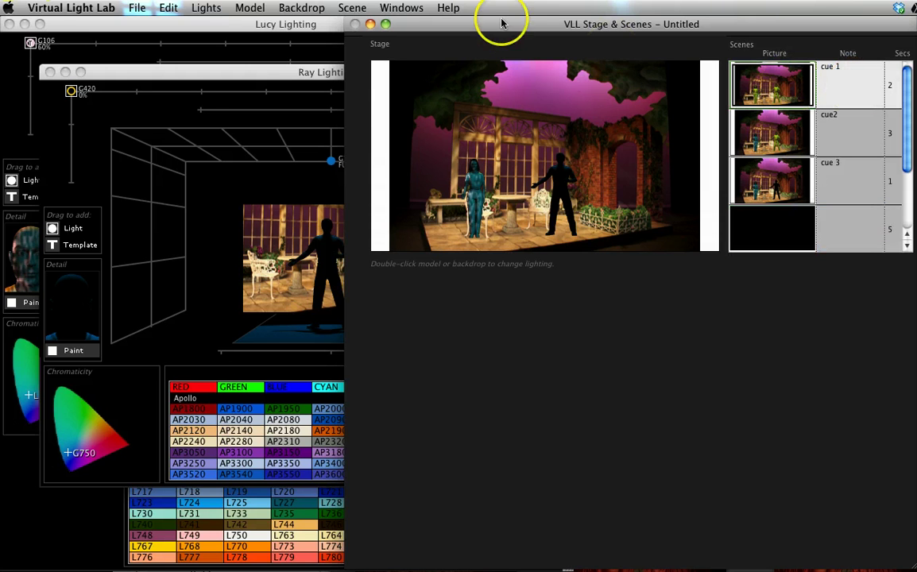
{"action": "left_click", "coordinate": [352, 8]}
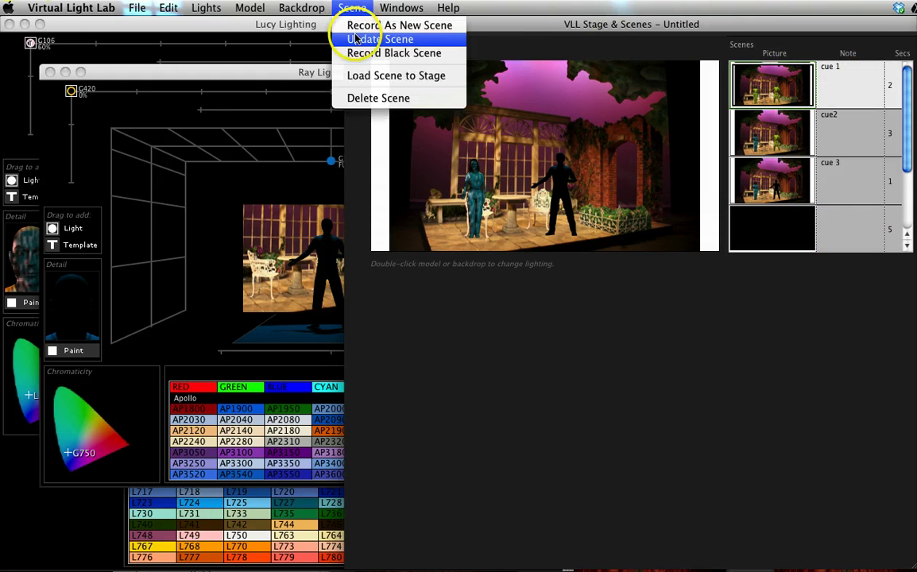
{"action": "left_click", "coordinate": [359, 75]}
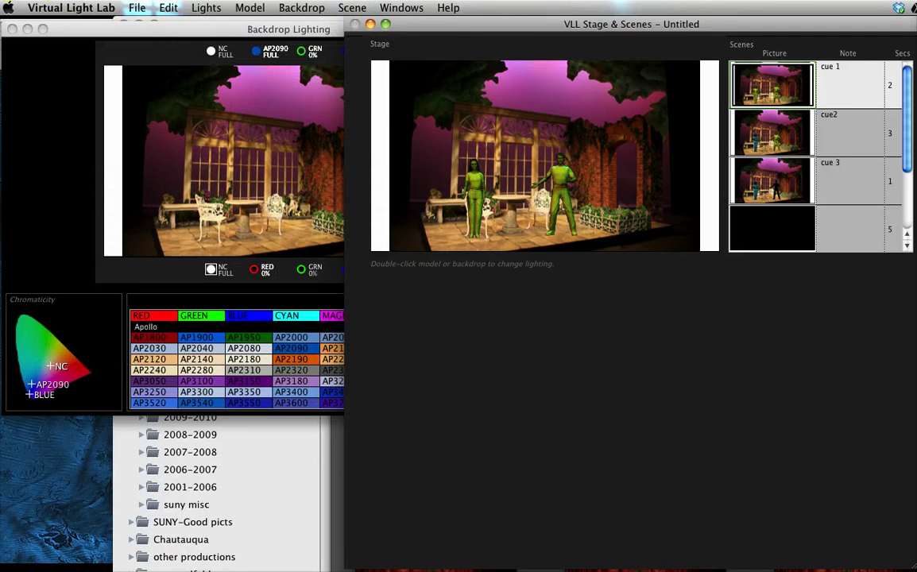
{"action": "left_click", "coordinate": [401, 7]}
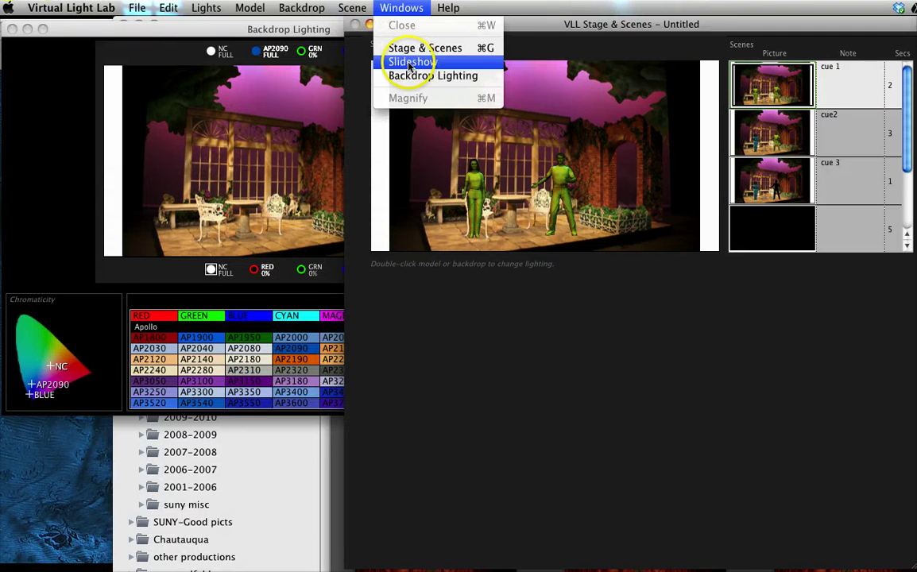
{"action": "left_click", "coordinate": [381, 61]}
{"action": "left_click_drag", "start_coordinate": [366, 62], "coordinate": [365, 47]}
{"action": "left_click", "coordinate": [421, 439]}
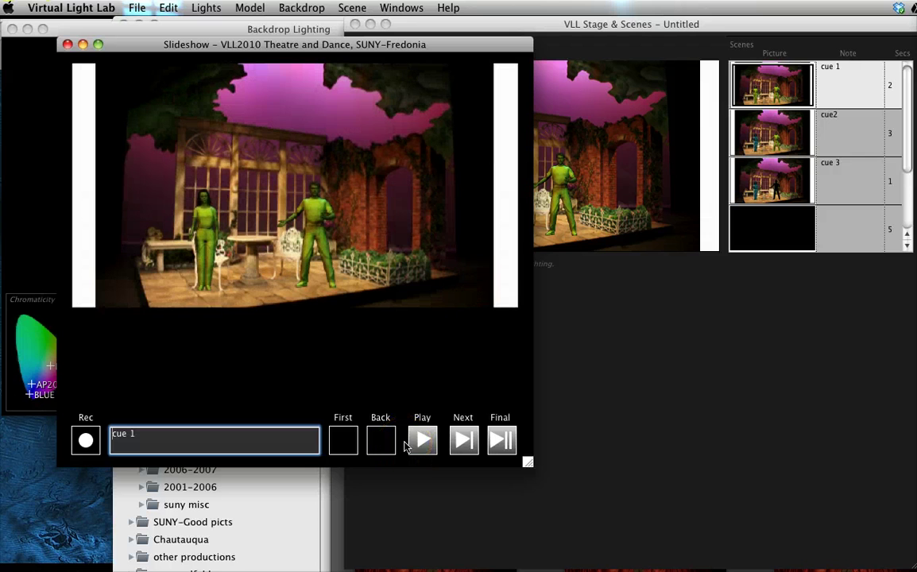
{"action": "left_click", "coordinate": [420, 442]}
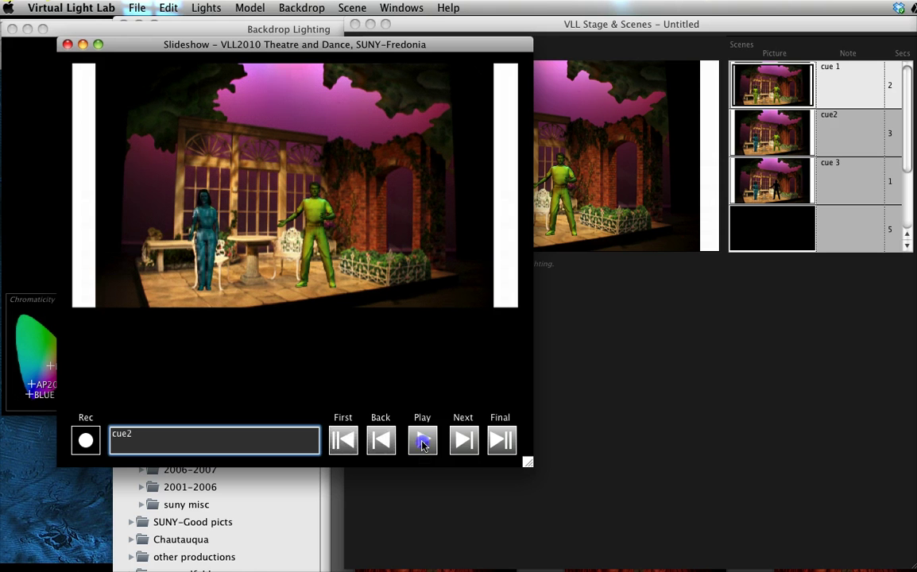
{"action": "left_click", "coordinate": [422, 443]}
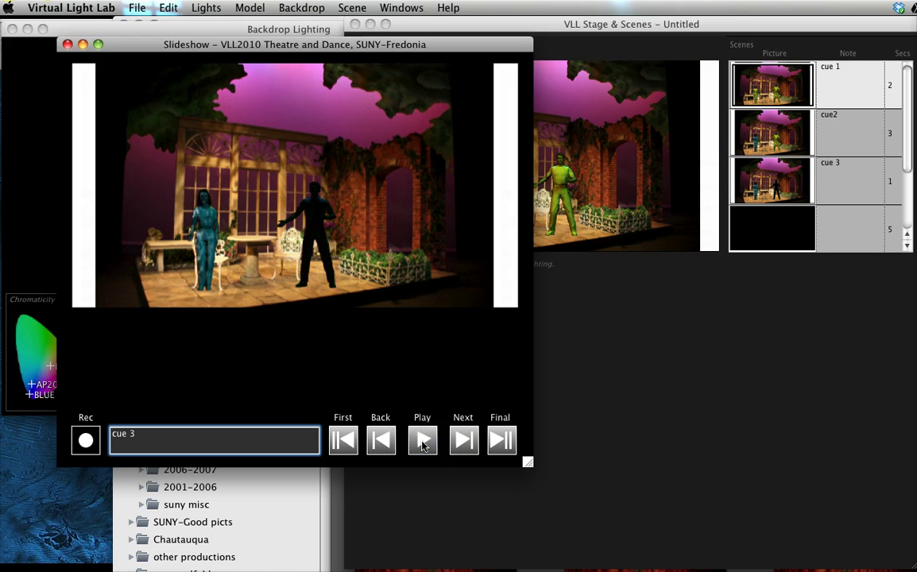
{"action": "left_click", "coordinate": [423, 443]}
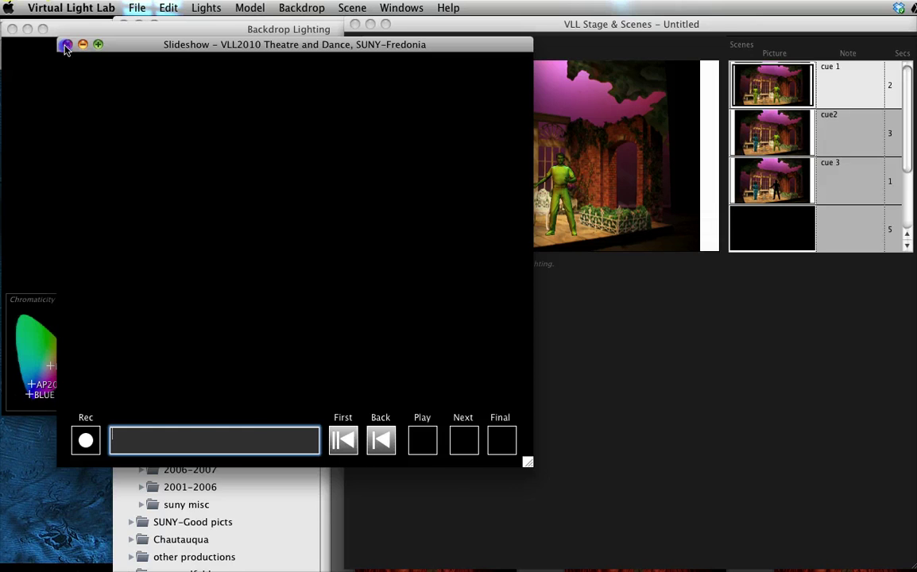
{"action": "left_click", "coordinate": [66, 46]}
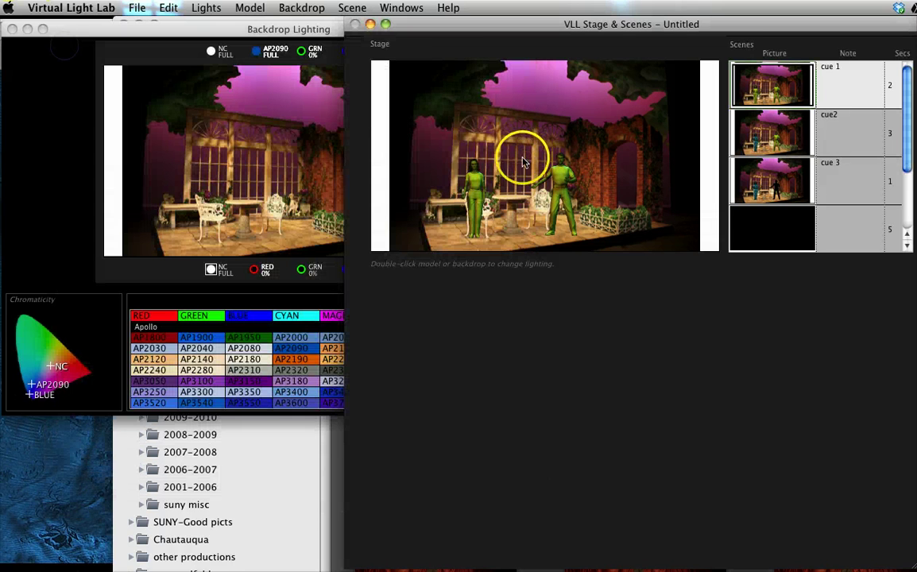
Load the "cue 3" scene to the stage
{"action": "left_click", "coordinate": [856, 185]}
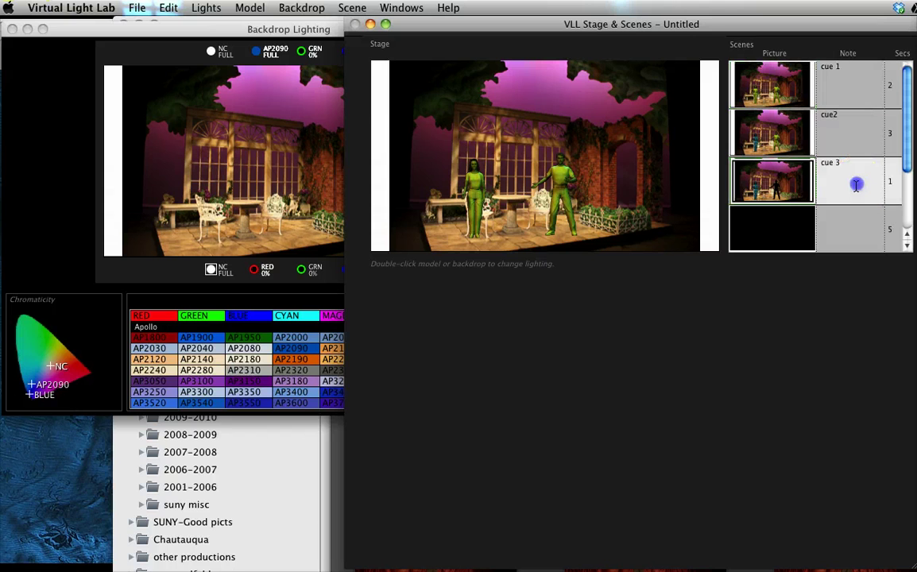
{"action": "left_click", "coordinate": [352, 7]}
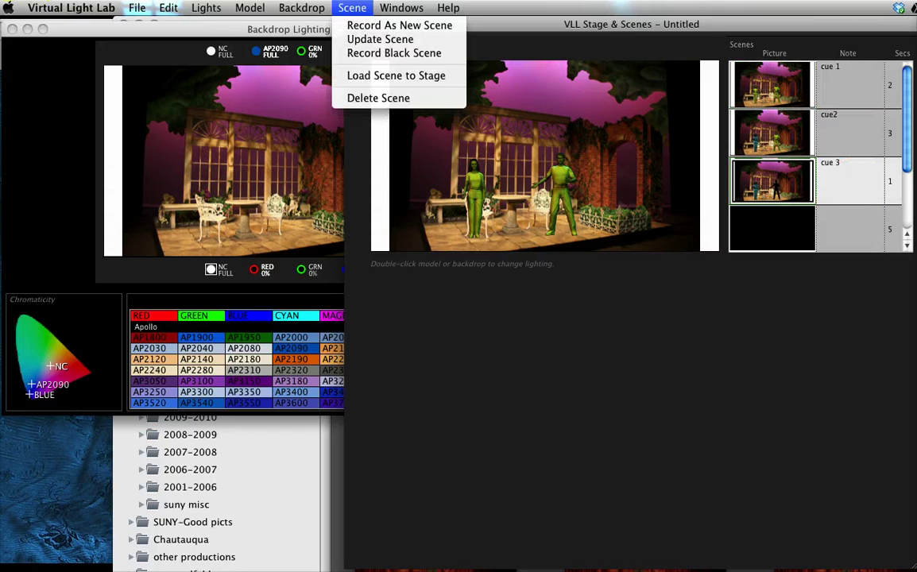
{"action": "left_click", "coordinate": [364, 75]}
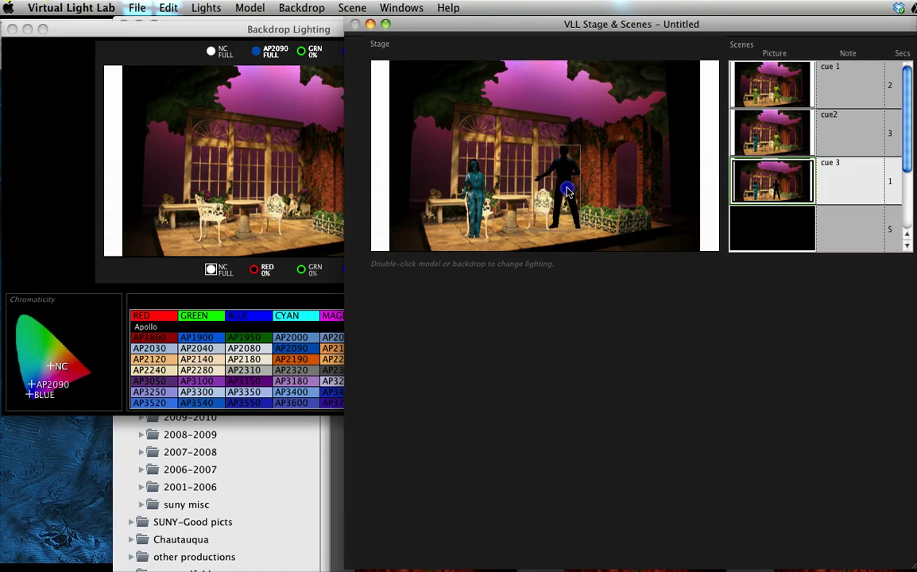
Move the male model to the dark area beyond the brick arch and update the "cue 3" scene with this position
{"action": "left_click_drag", "start_coordinate": [560, 199], "coordinate": [664, 209]}
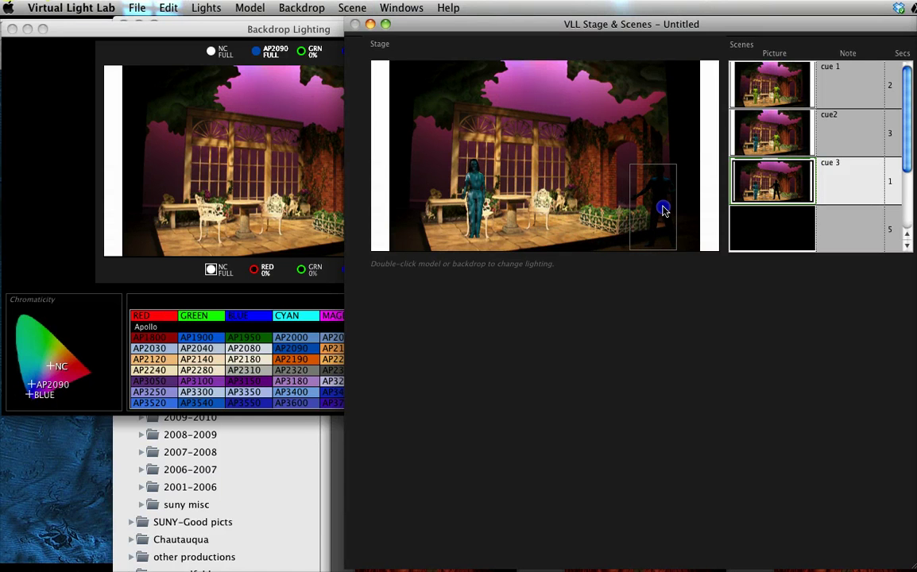
{"action": "left_click", "coordinate": [306, 7]}
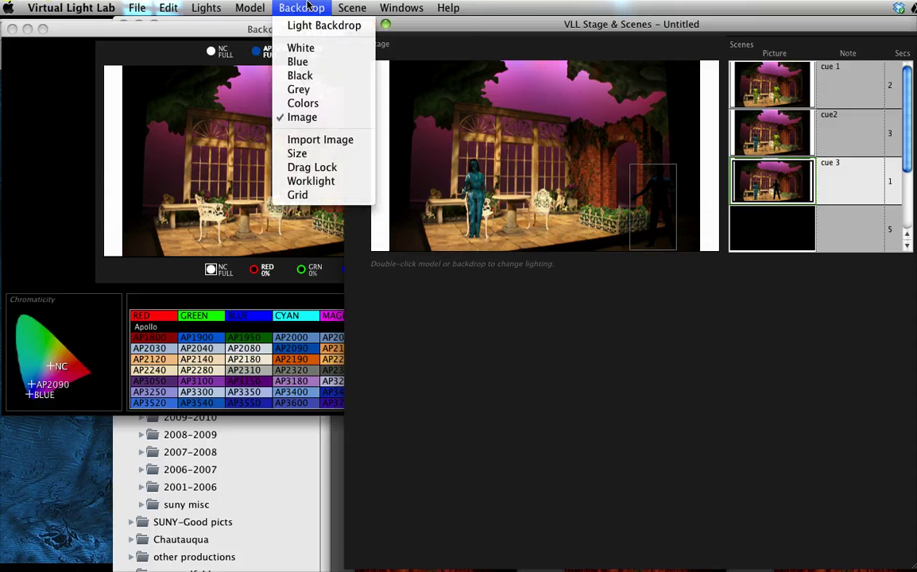
{"action": "mouse_move", "coordinate": [345, 8]}
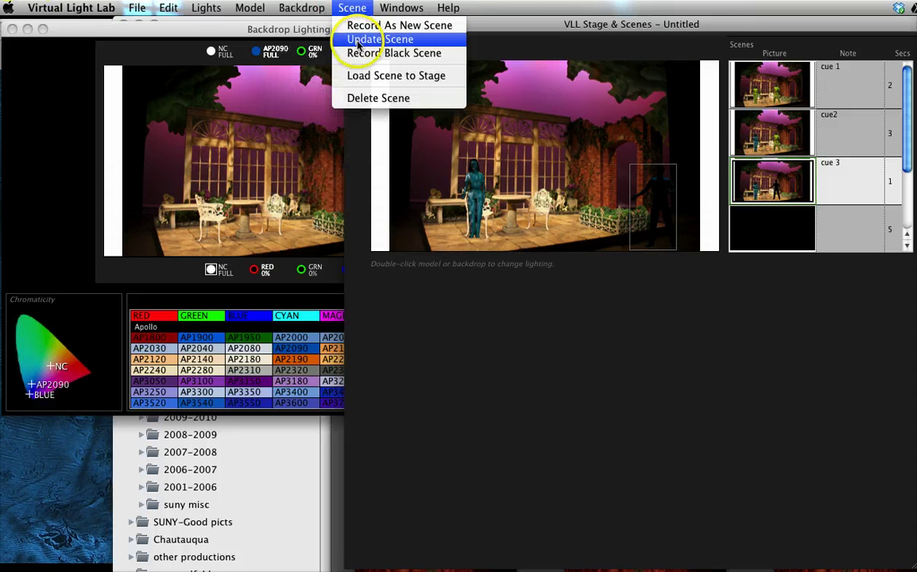
{"action": "left_click_drag", "start_coordinate": [358, 45], "coordinate": [359, 45]}
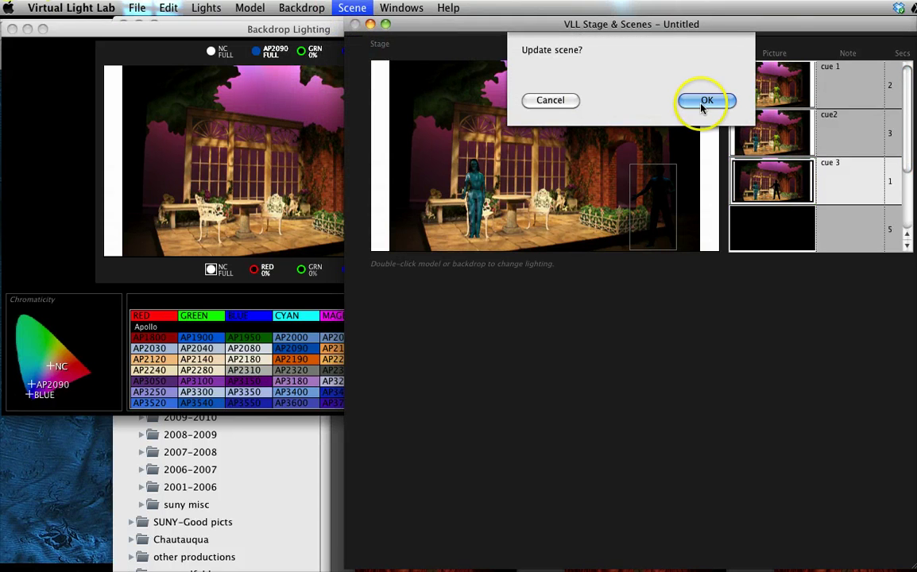
{"action": "left_click", "coordinate": [705, 102]}
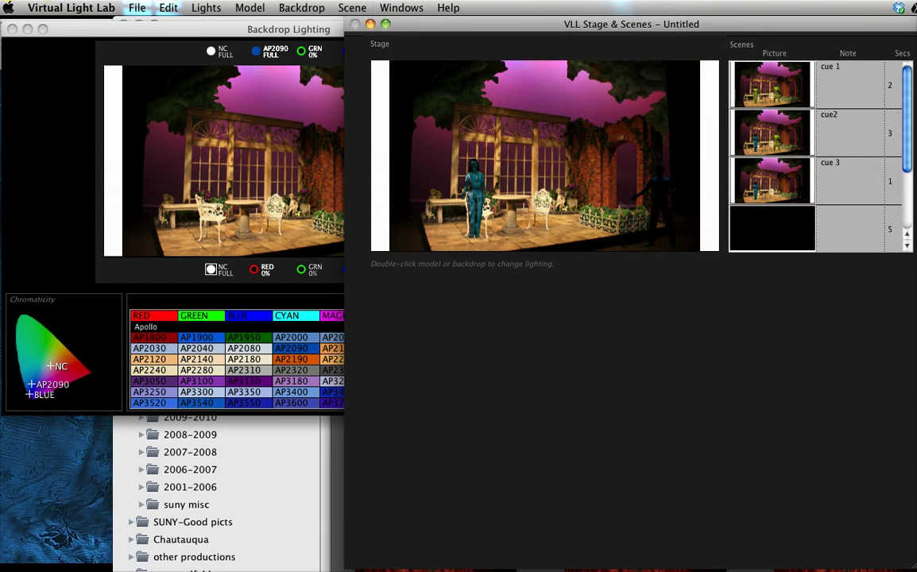
Reopen the slideshow, step back to "cue2" and play the transition into "cue 3", closing the slideshow when done
{"action": "left_click", "coordinate": [384, 6]}
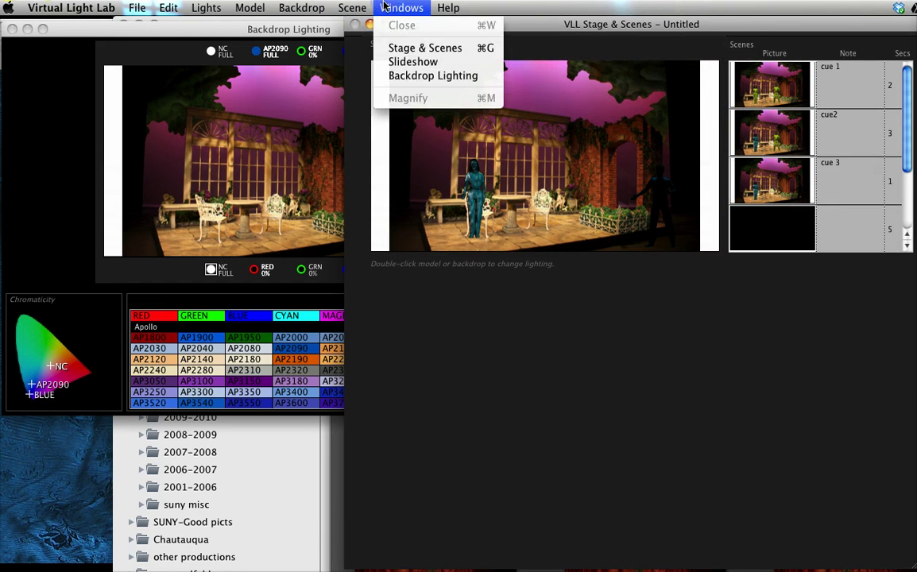
{"action": "left_click", "coordinate": [408, 65]}
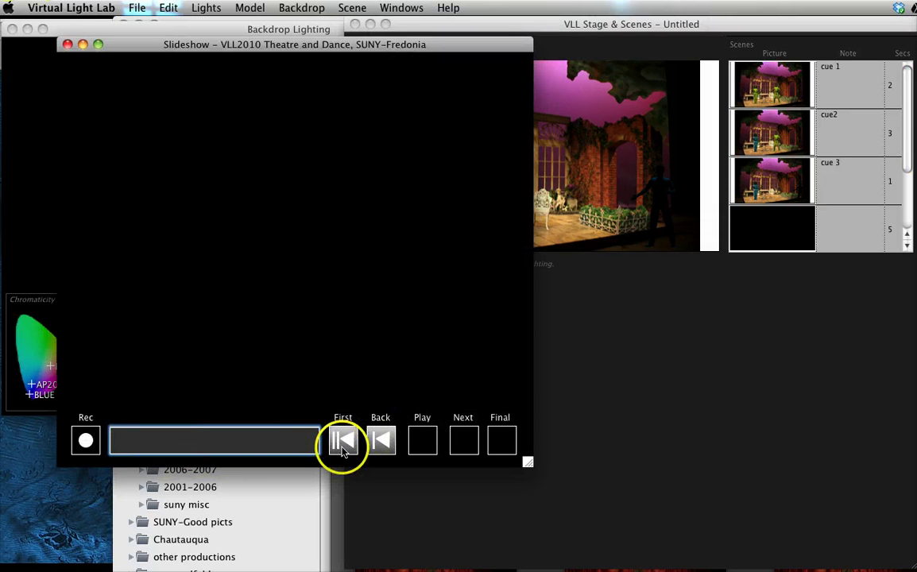
{"action": "left_click", "coordinate": [381, 442]}
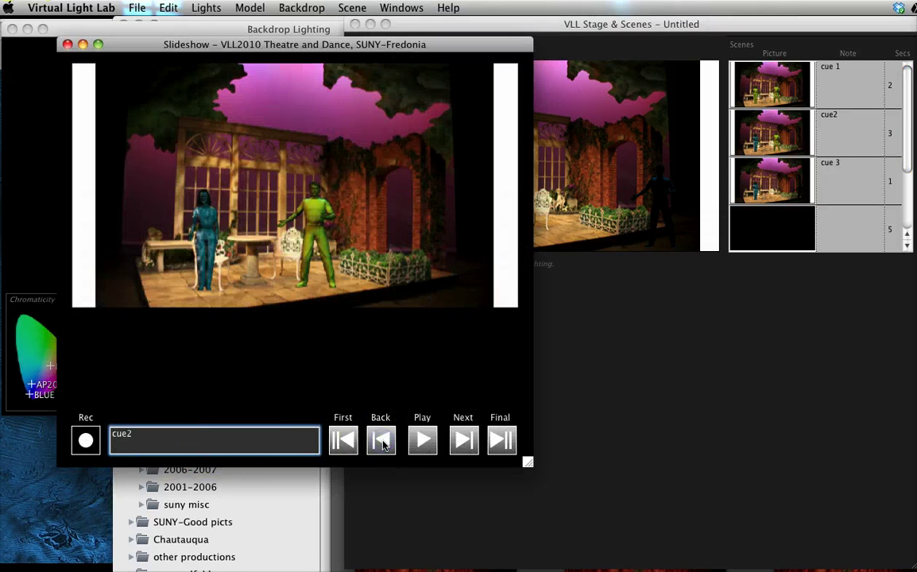
{"action": "left_click", "coordinate": [415, 442]}
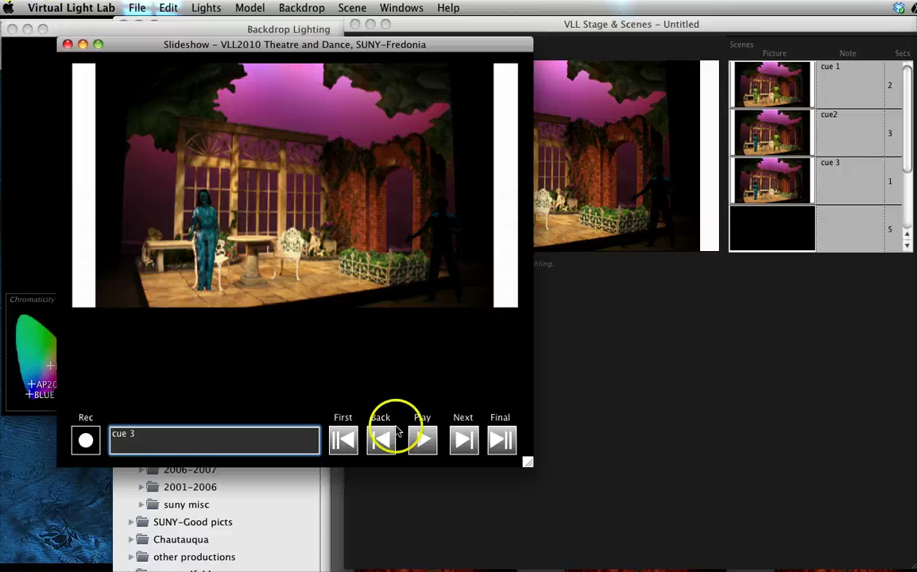
{"action": "left_click", "coordinate": [67, 44]}
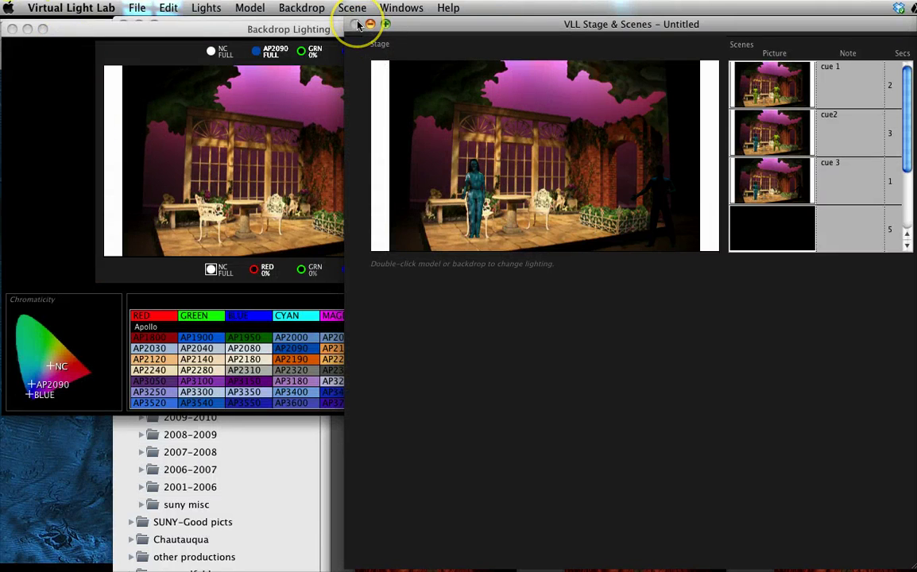
{"action": "left_click", "coordinate": [71, 7]}
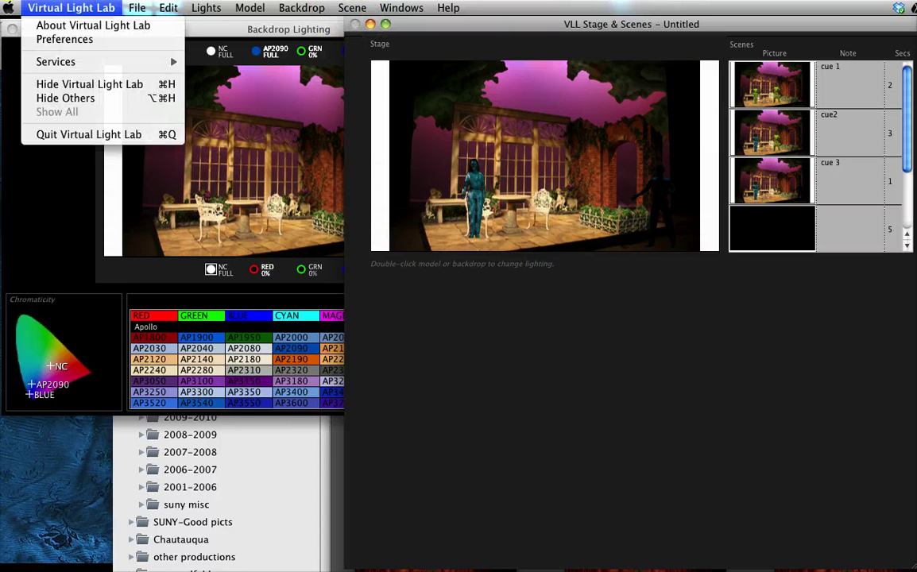
{"action": "mouse_move", "coordinate": [136, 7]}
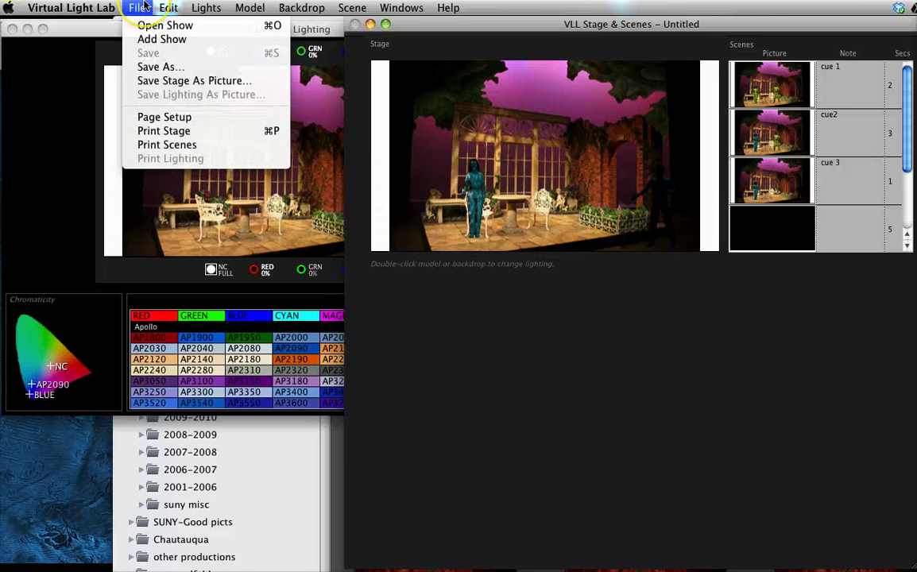
{"action": "mouse_move", "coordinate": [167, 7]}
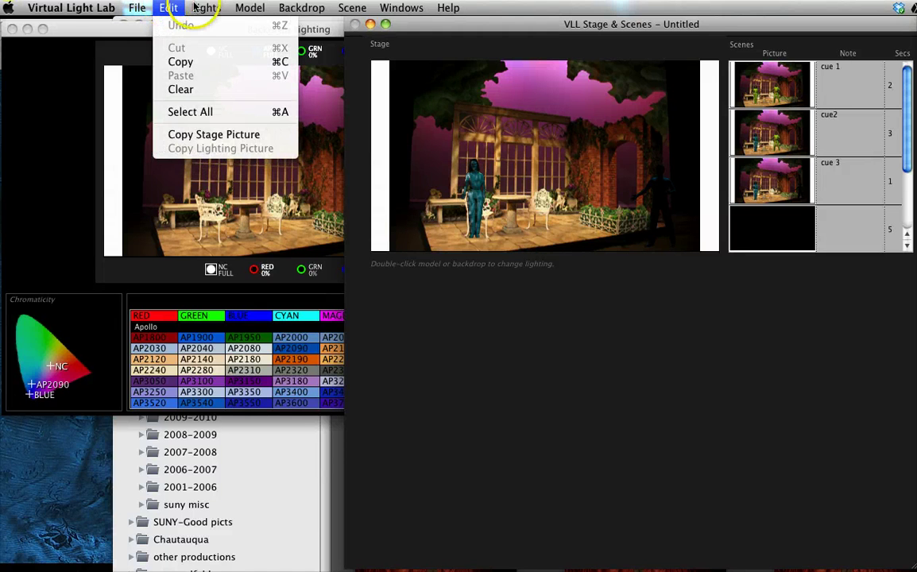
{"action": "mouse_move", "coordinate": [239, 9]}
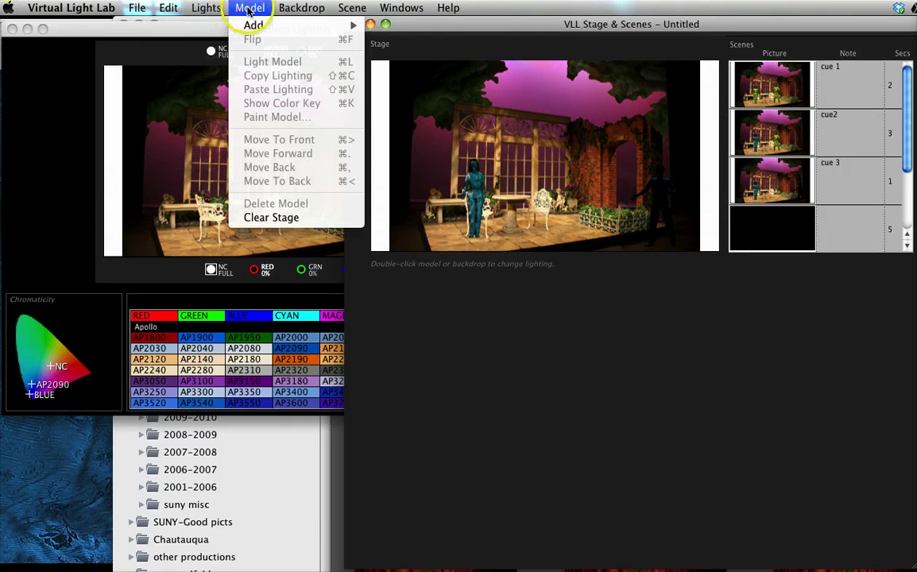
{"action": "mouse_move", "coordinate": [349, 10]}
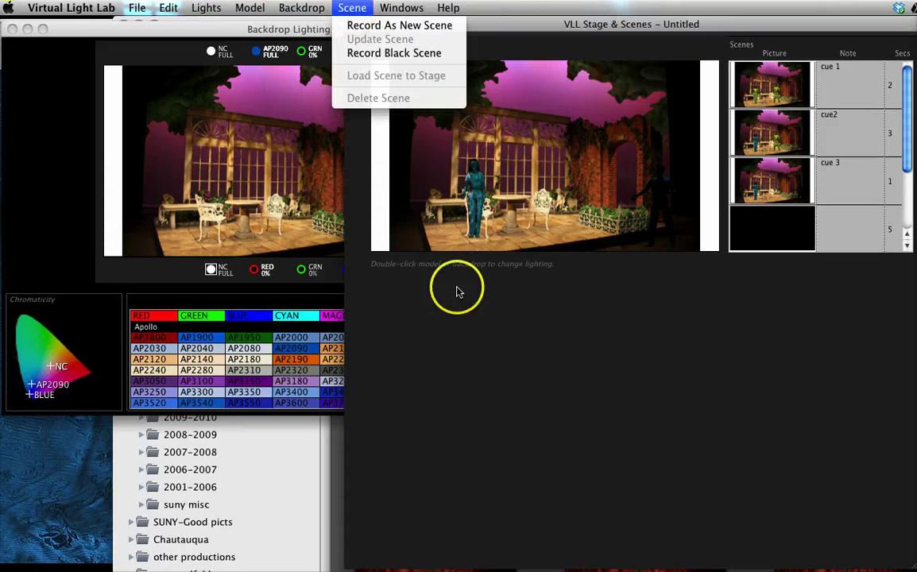
{"action": "left_click", "coordinate": [598, 465]}
Open the female model's lighting and examine it in a magnified view, closing the magnified view when done
{"action": "left_click", "coordinate": [469, 197]}
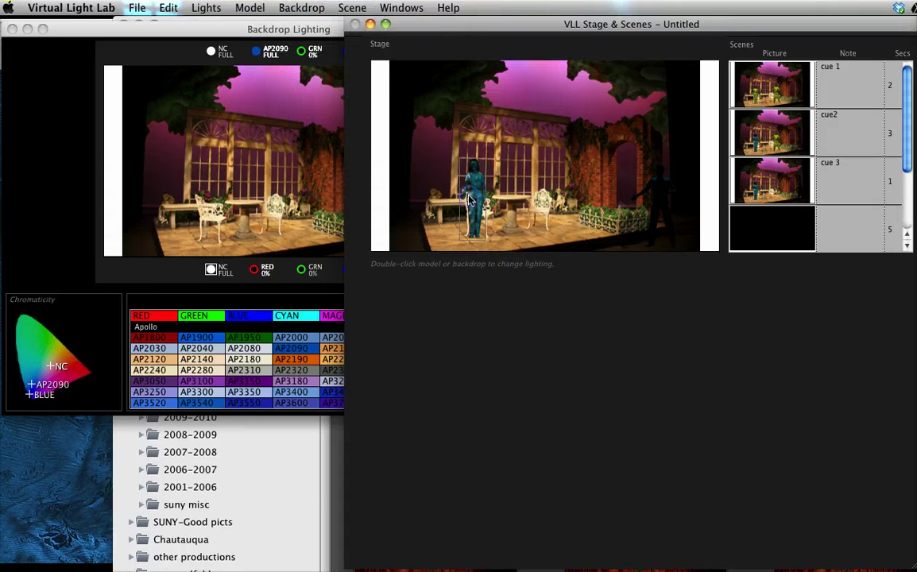
{"action": "double_click", "coordinate": [469, 200]}
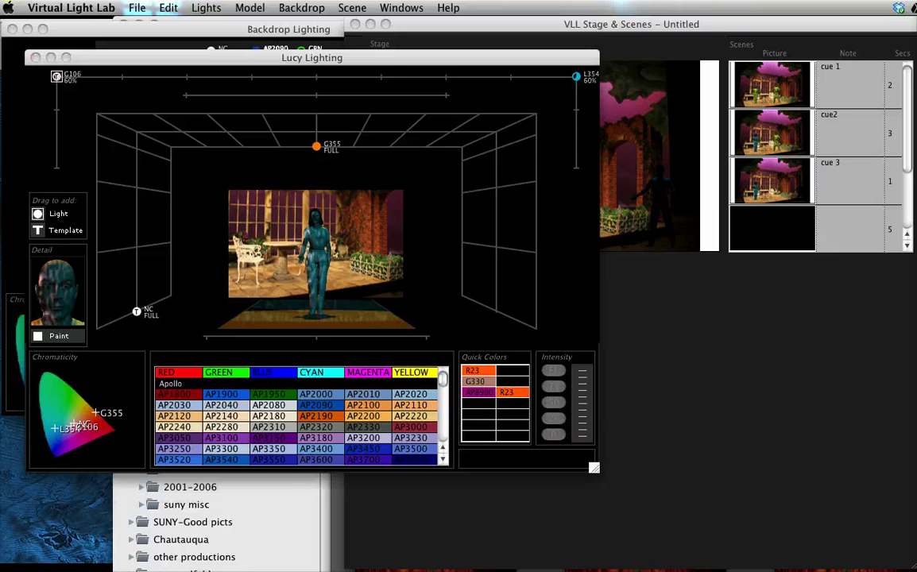
{"action": "left_click_drag", "start_coordinate": [760, 255], "coordinate": [663, 200]}
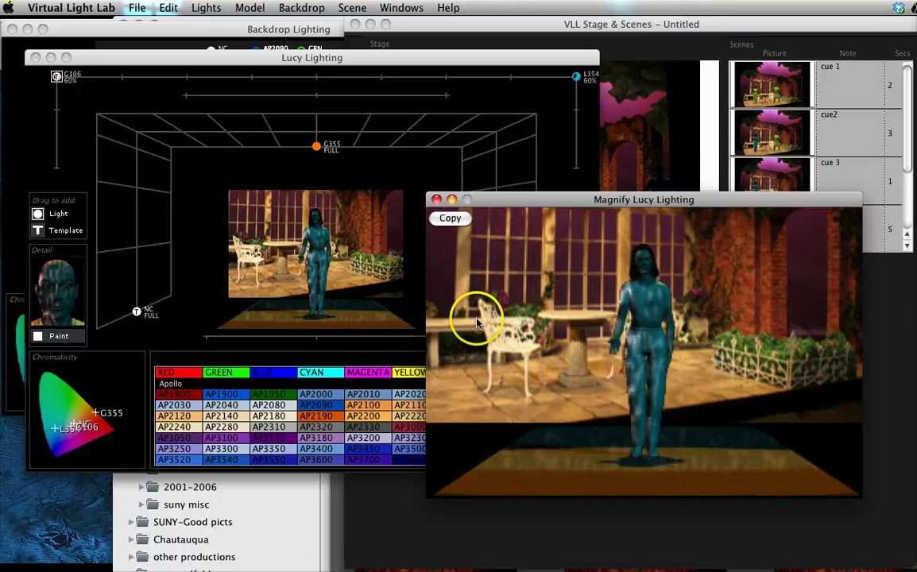
{"action": "left_click", "coordinate": [437, 200]}
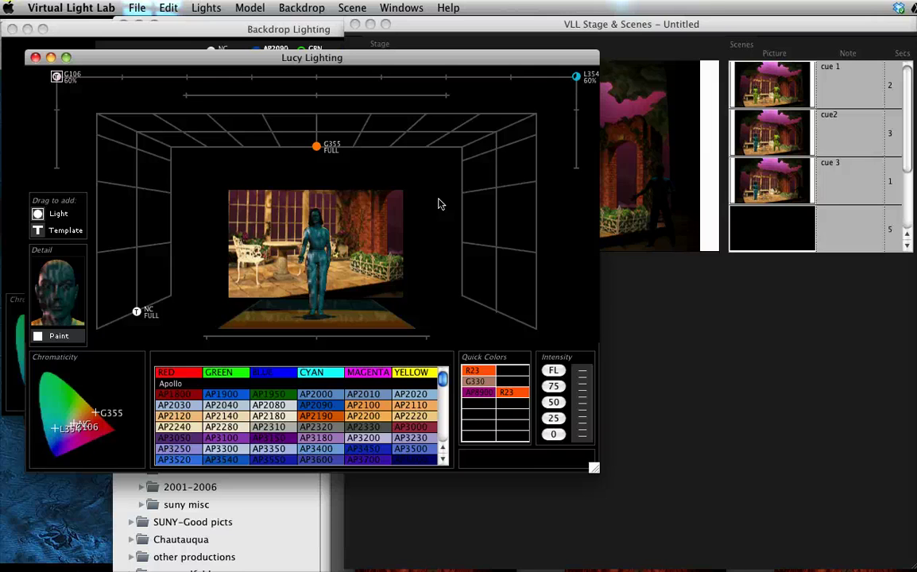
Start saving the show as a file
{"action": "left_click", "coordinate": [140, 7]}
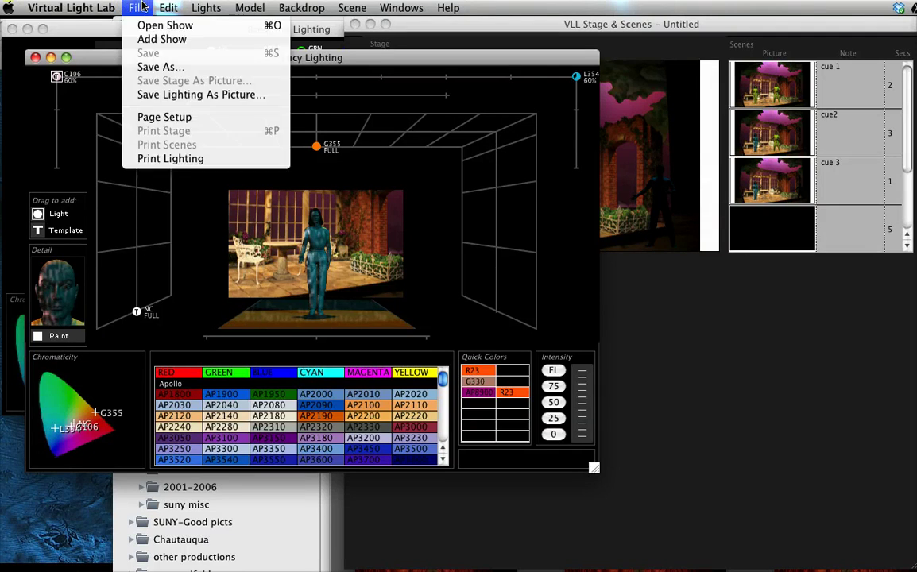
{"action": "left_click", "coordinate": [136, 66]}
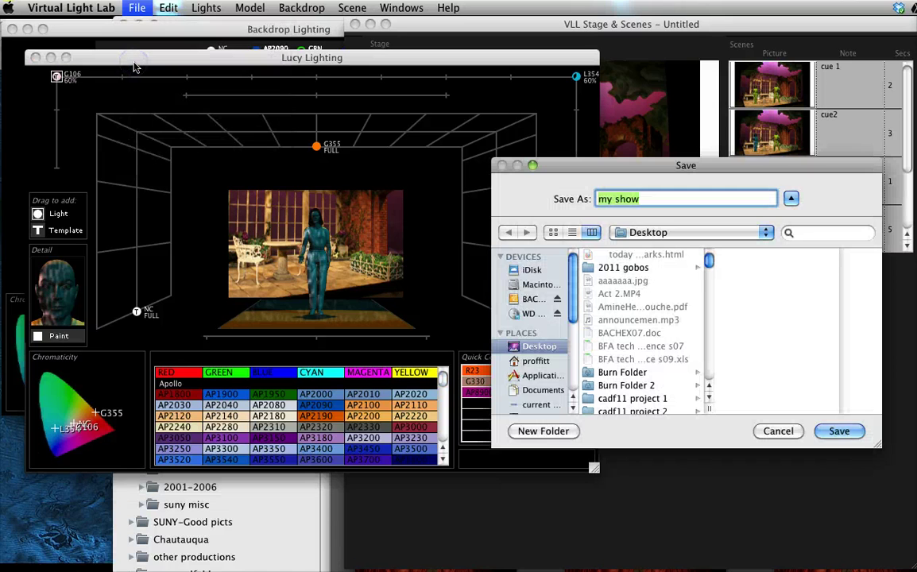